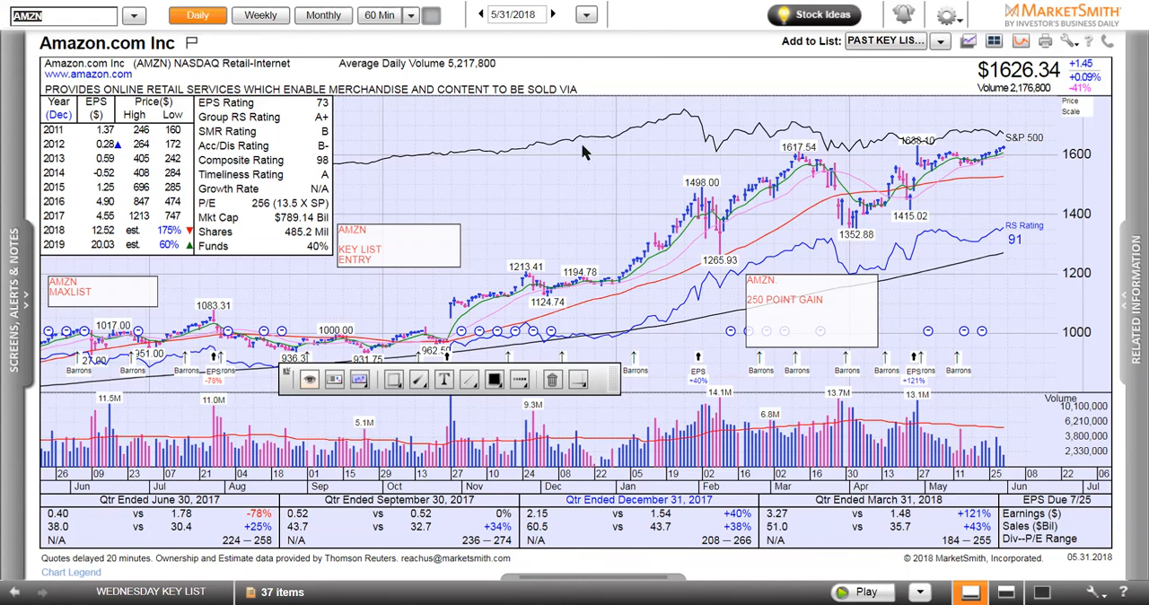
pyautogui.click(578, 381)
pyautogui.click(1073, 43)
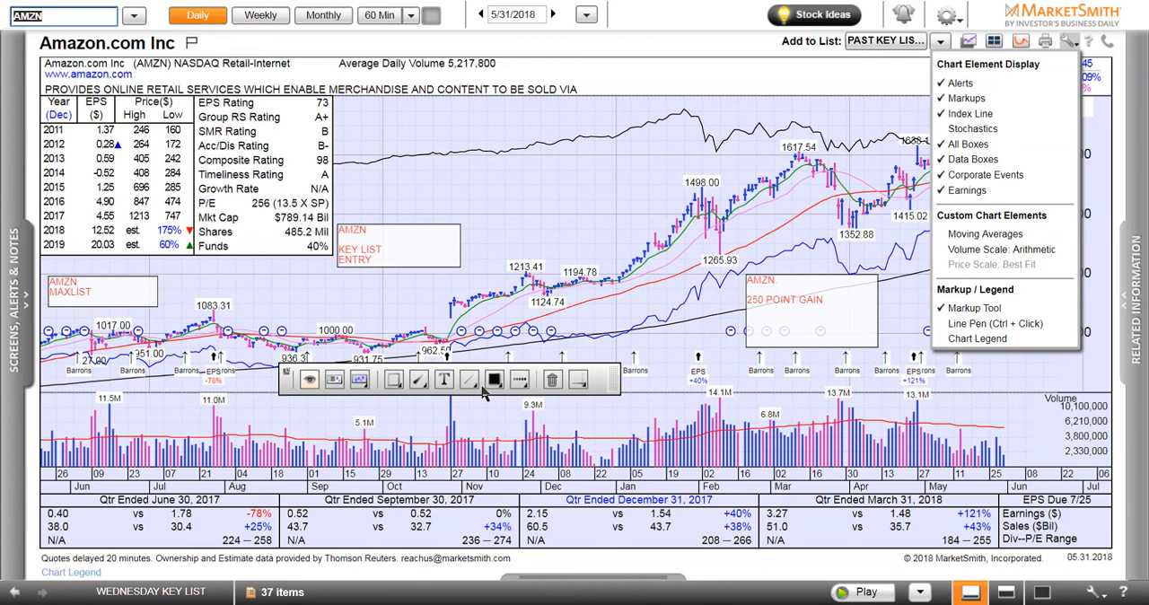
pyautogui.click(577, 380)
pyautogui.click(843, 84)
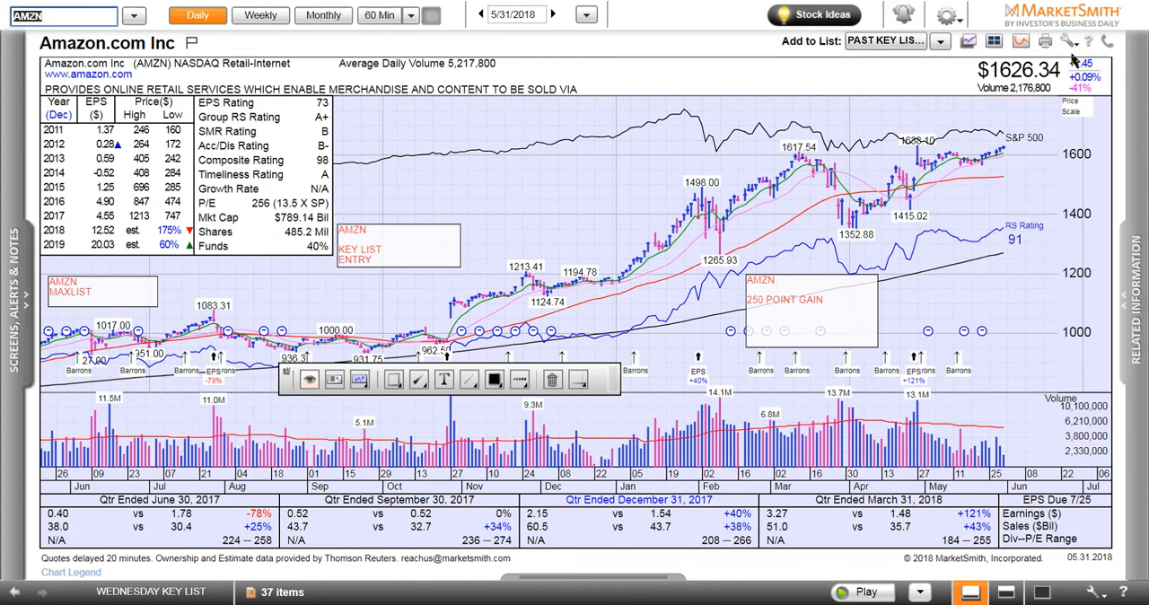
pyautogui.click(1067, 43)
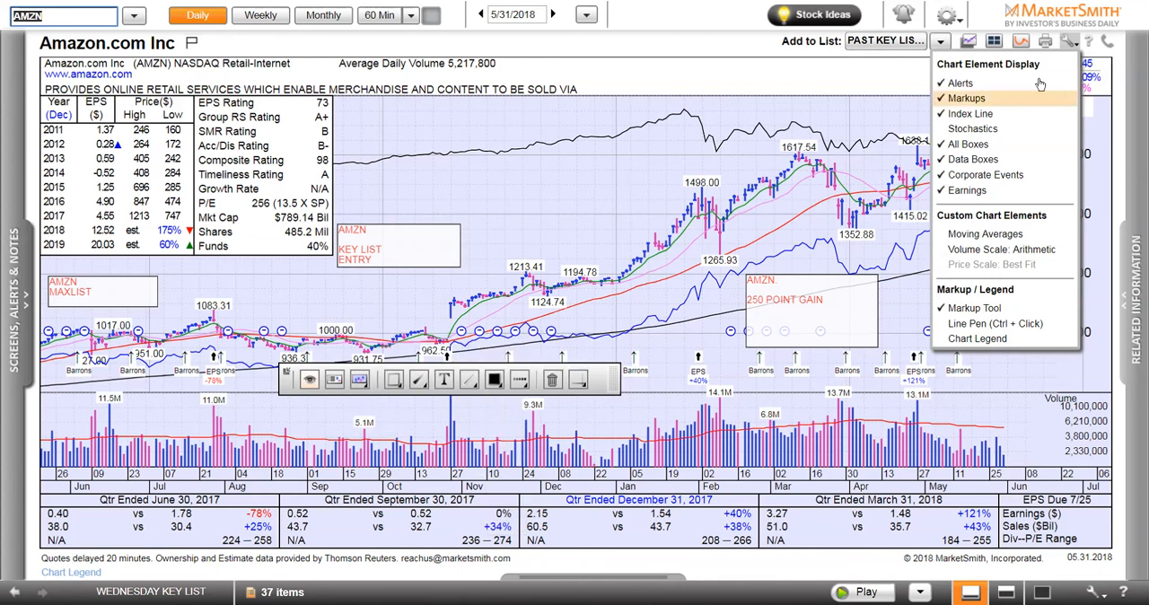
pyautogui.click(1070, 49)
# Try the green, white, yellow and light blue chart backgrounds, and return to the lavender background
pyautogui.click(359, 380)
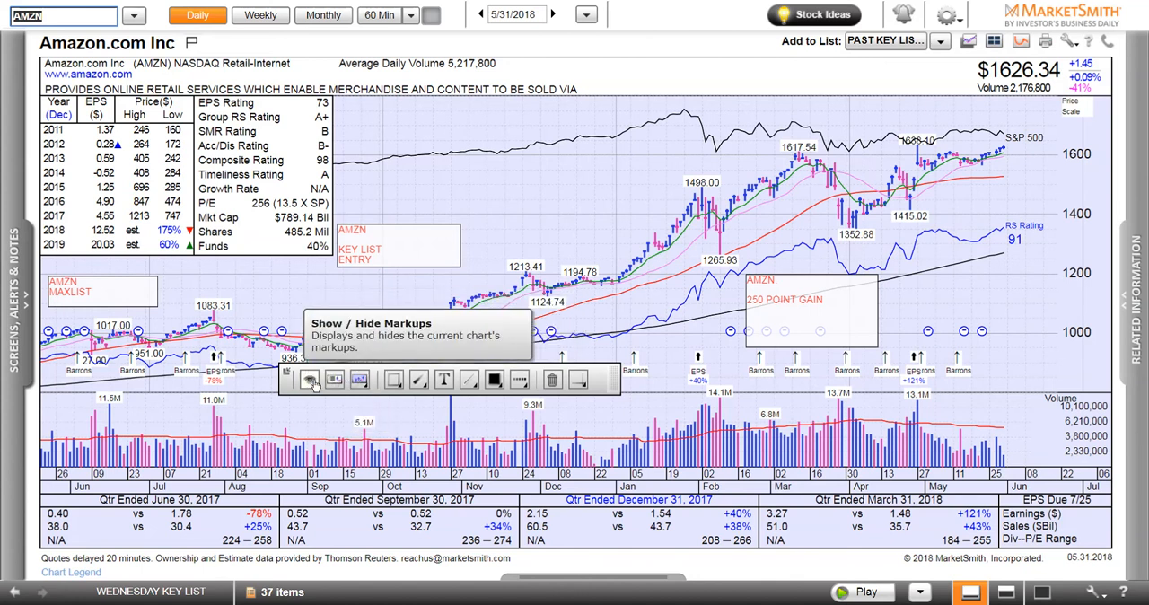
pyautogui.moveTo(359, 380)
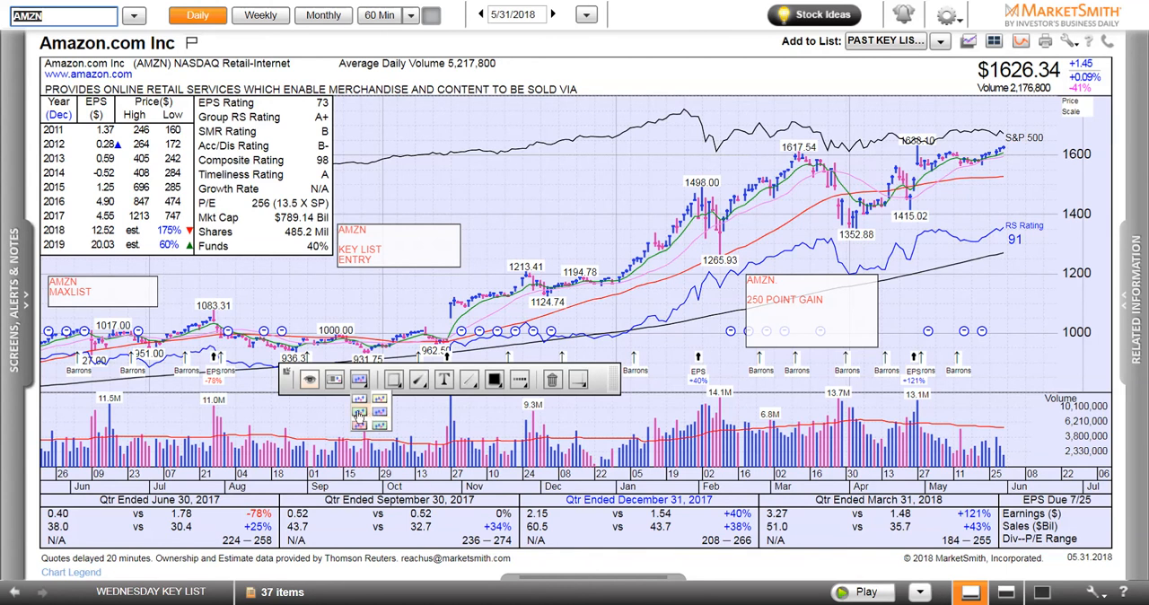
pyautogui.click(358, 414)
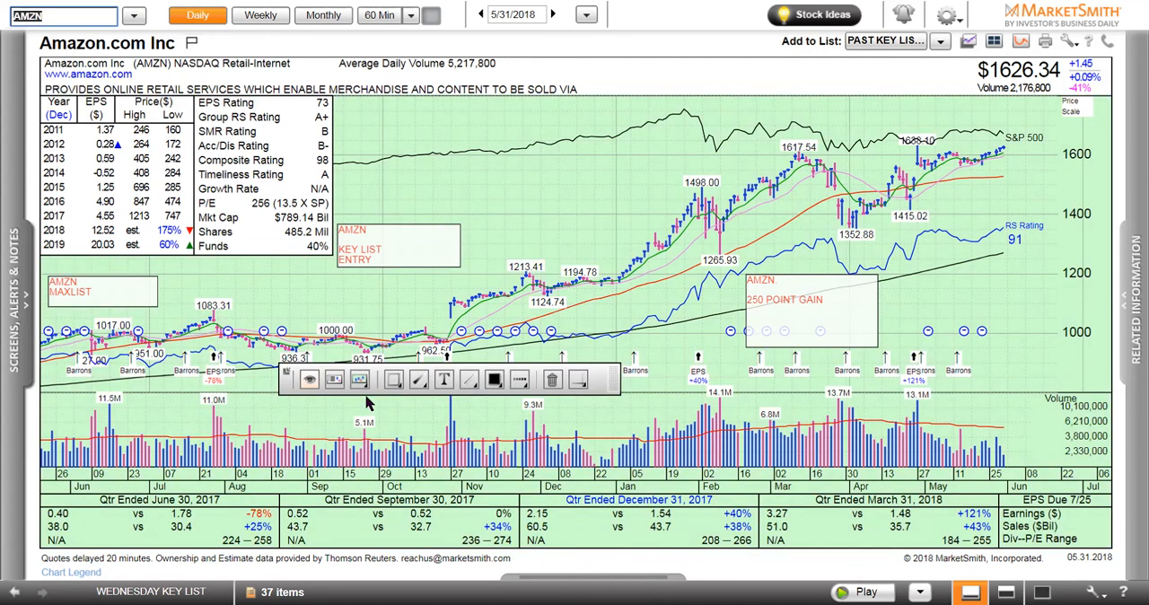
pyautogui.click(360, 380)
pyautogui.click(357, 400)
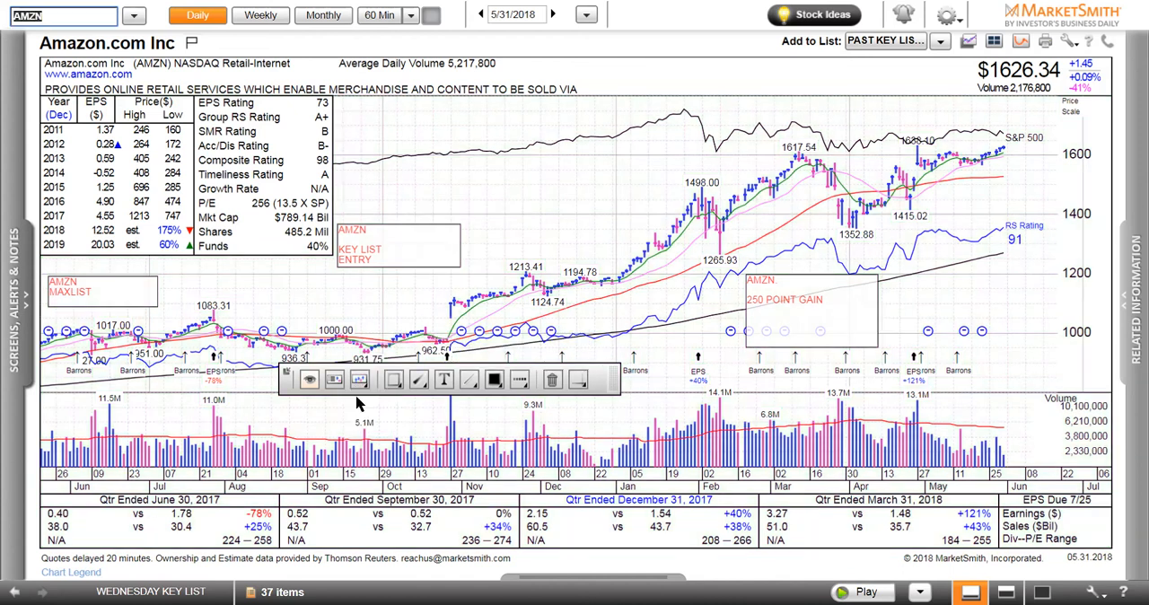
pyautogui.click(360, 381)
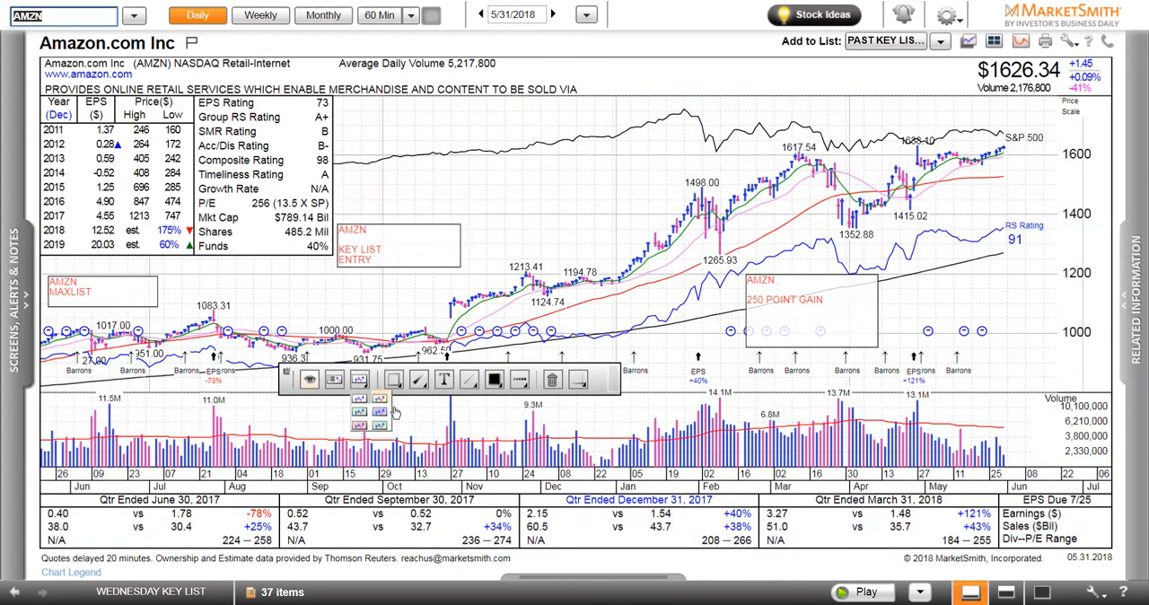
pyautogui.click(379, 400)
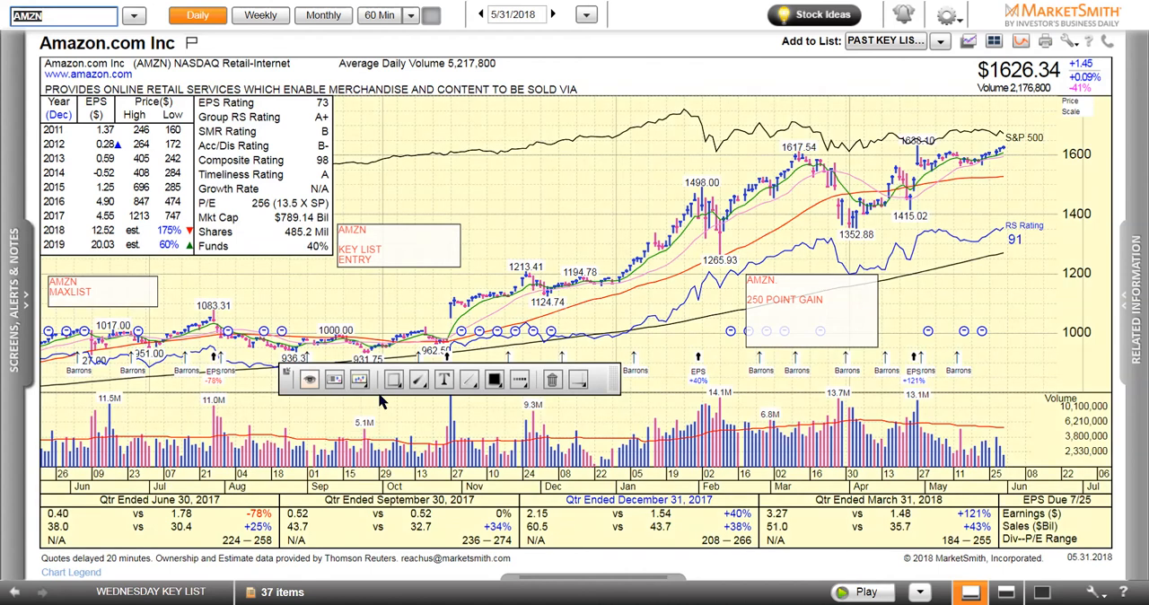
pyautogui.click(359, 381)
pyautogui.click(377, 424)
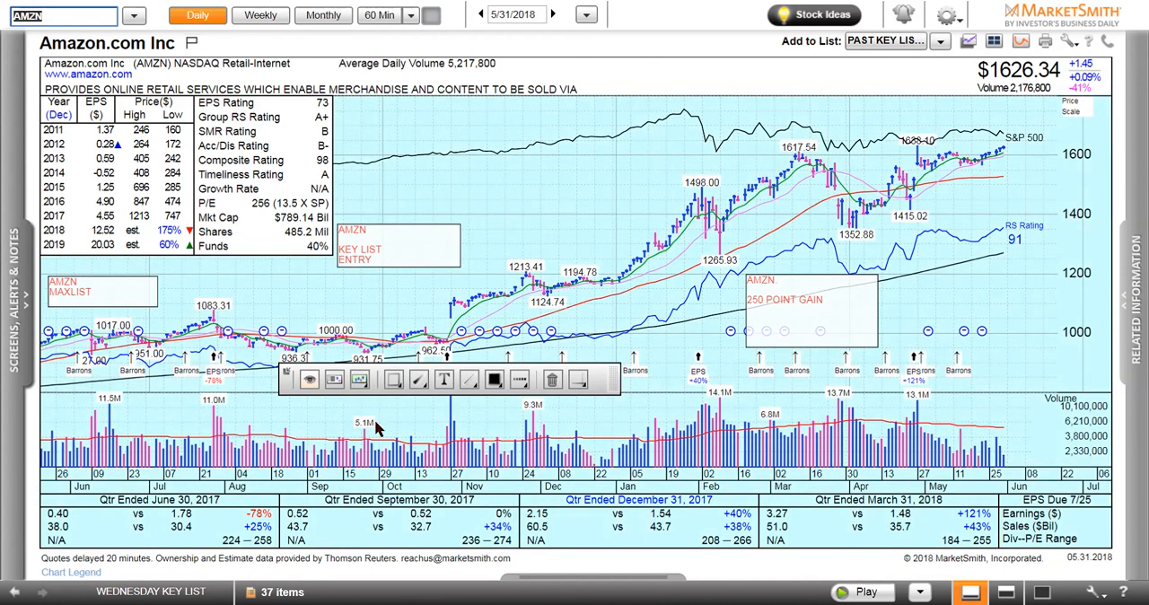
pyautogui.click(360, 380)
pyautogui.click(360, 427)
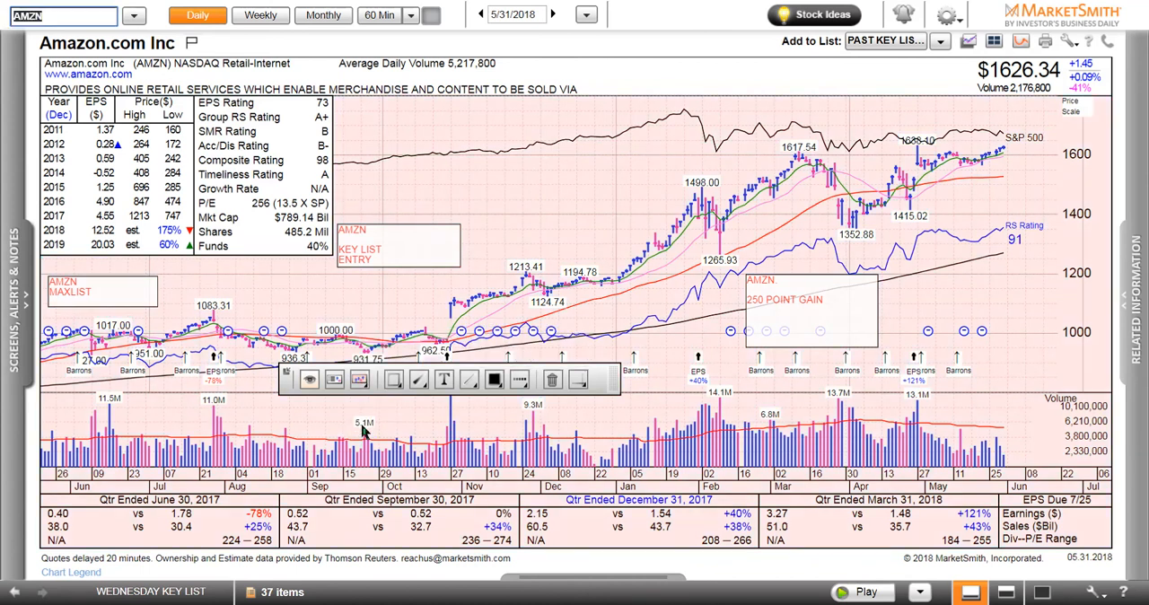
pyautogui.click(360, 380)
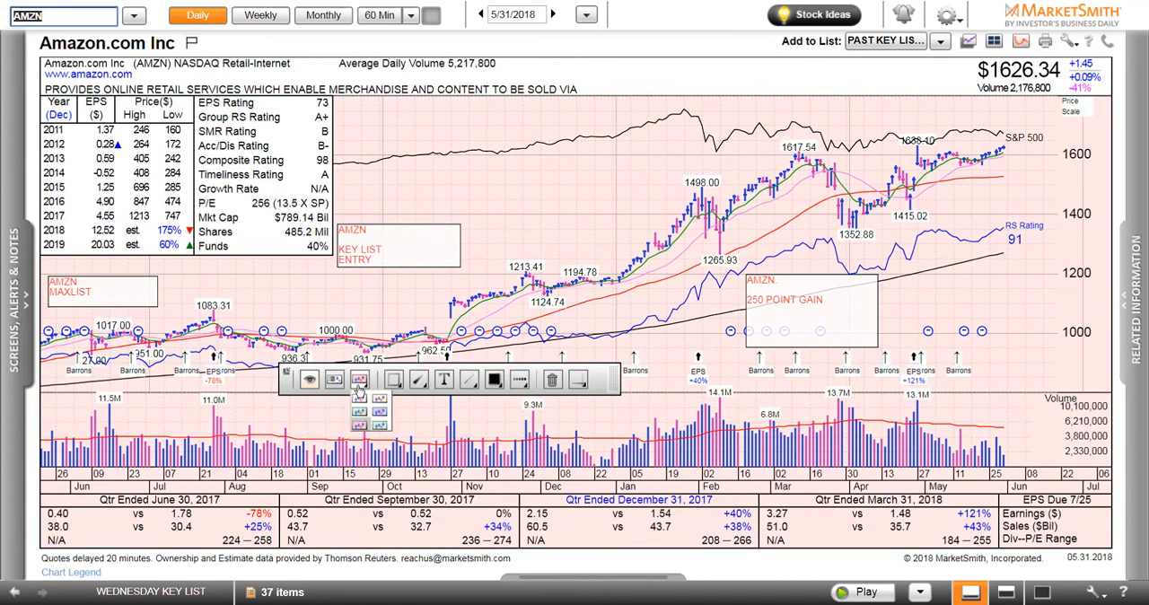
pyautogui.click(381, 413)
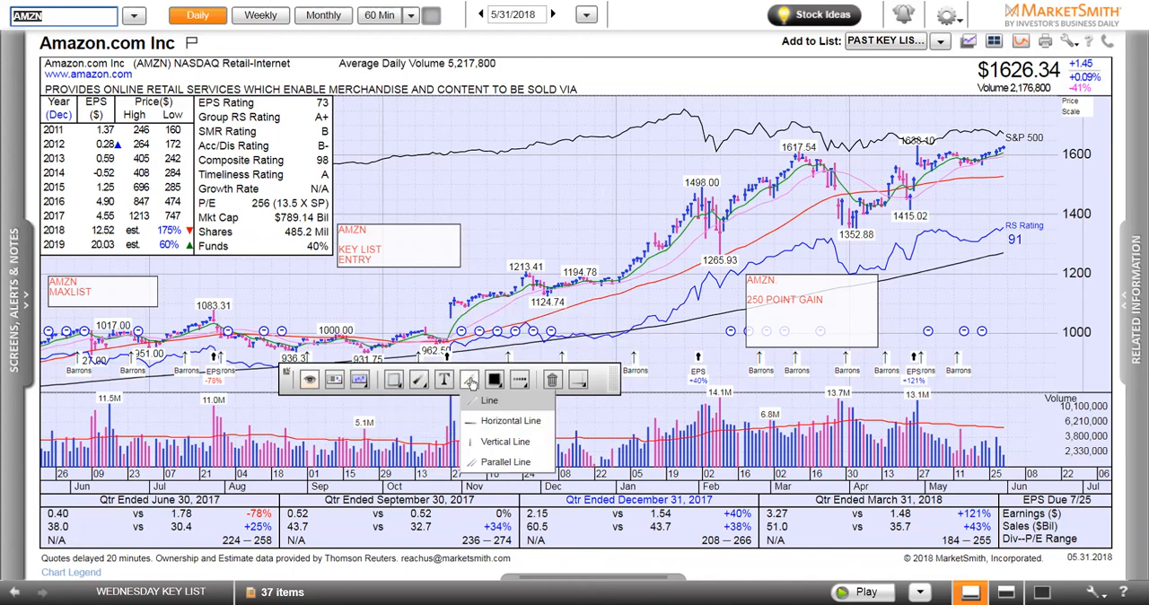
# Draw two Line Pen lines above the November–January prices, one falling toward late December and a shorter one rising in January
pyautogui.moveTo(493, 382)
pyautogui.moveTo(583, 382)
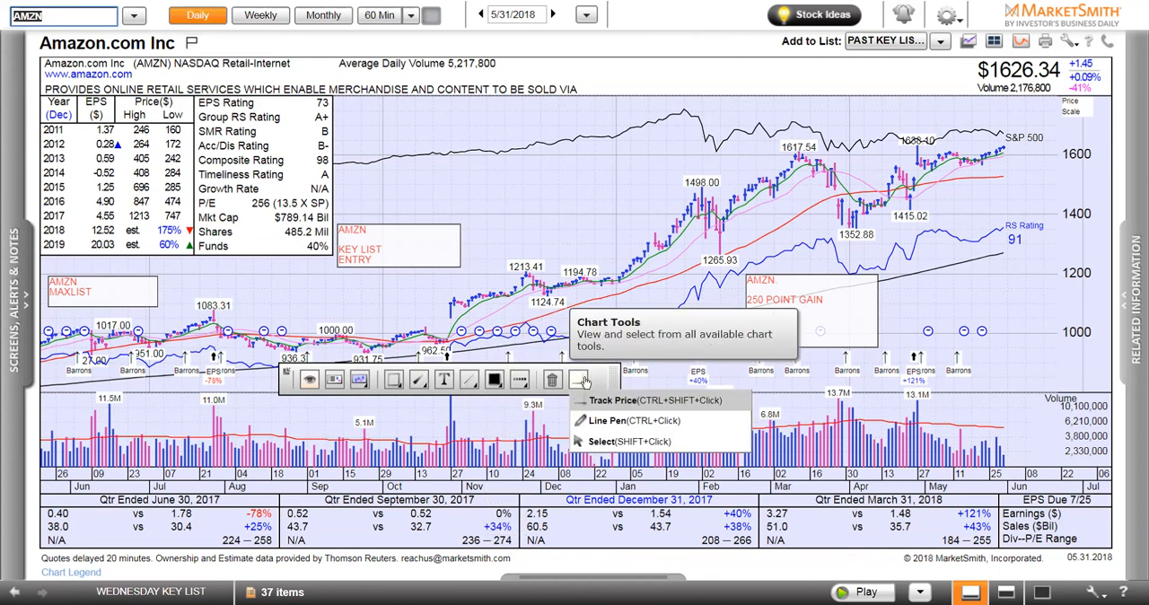
pyautogui.click(589, 421)
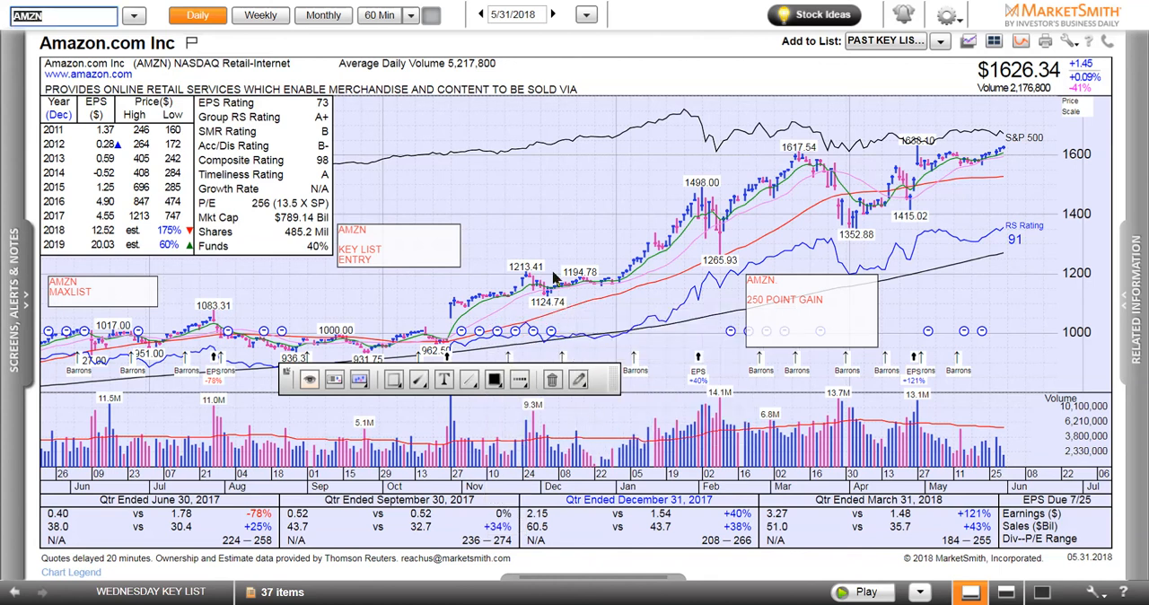
pyautogui.moveTo(517, 195)
pyautogui.mouseDown()
pyautogui.moveTo(562, 261)
pyautogui.moveTo(610, 262)
pyautogui.mouseUp()
pyautogui.moveTo(652, 178); pyautogui.dragTo(620, 228)
# Switch to the Track Price chart tool and try it at the event marker around late April
pyautogui.click(579, 380)
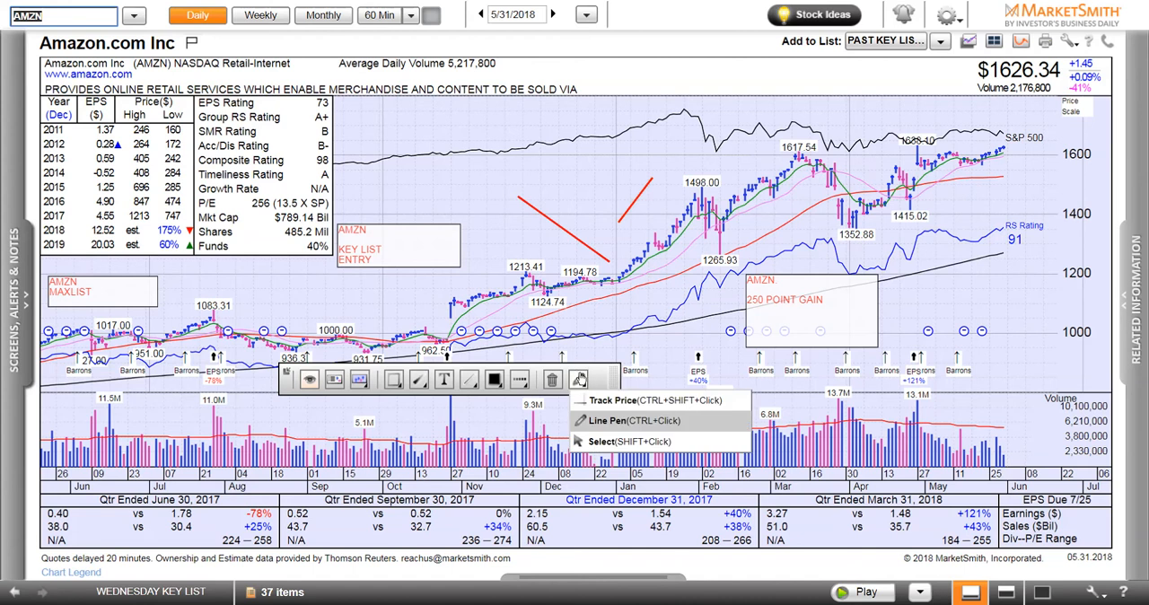
pyautogui.click(610, 400)
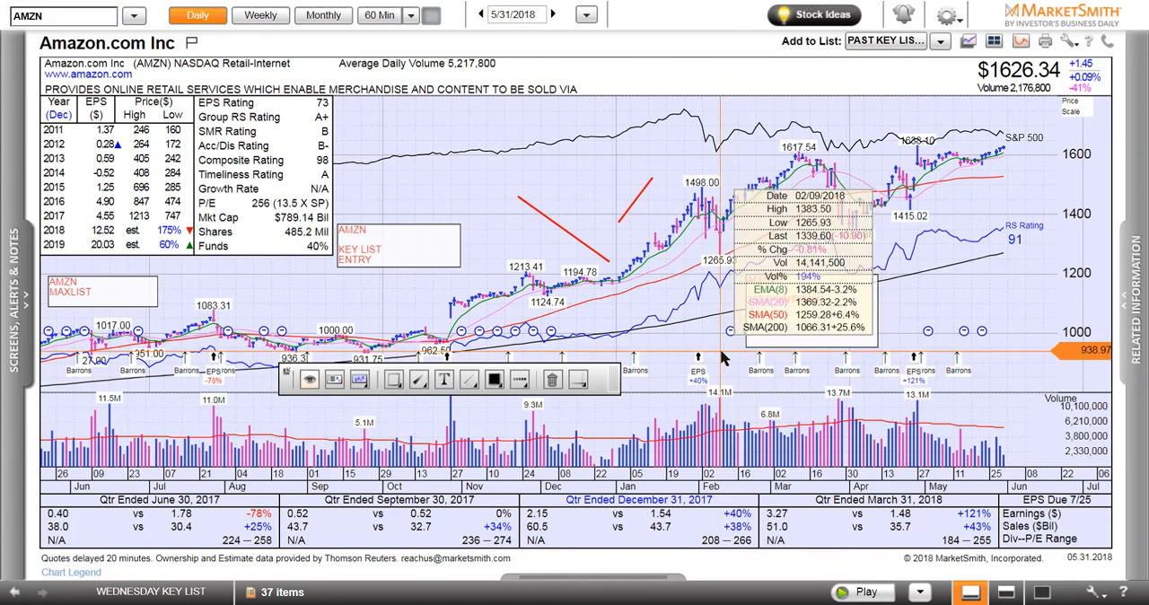
pyautogui.moveTo(923, 332); pyautogui.dragTo(920, 333)
pyautogui.click(919, 333)
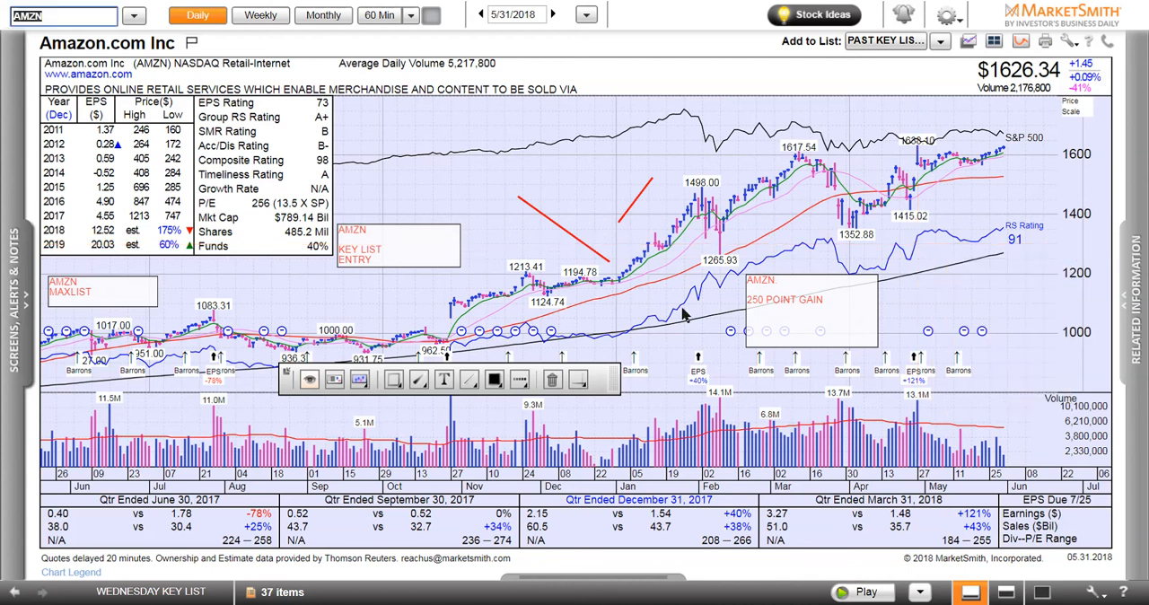
# Draw another Line Pen line sloping down from below the early-January prices to the start of February
pyautogui.click(579, 379)
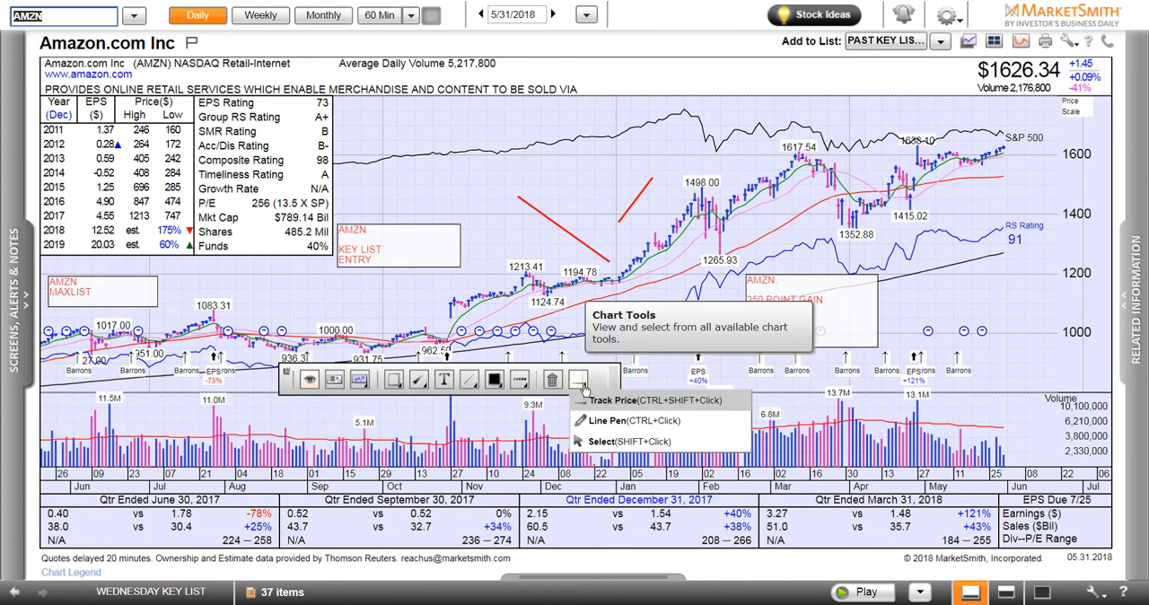
pyautogui.click(588, 428)
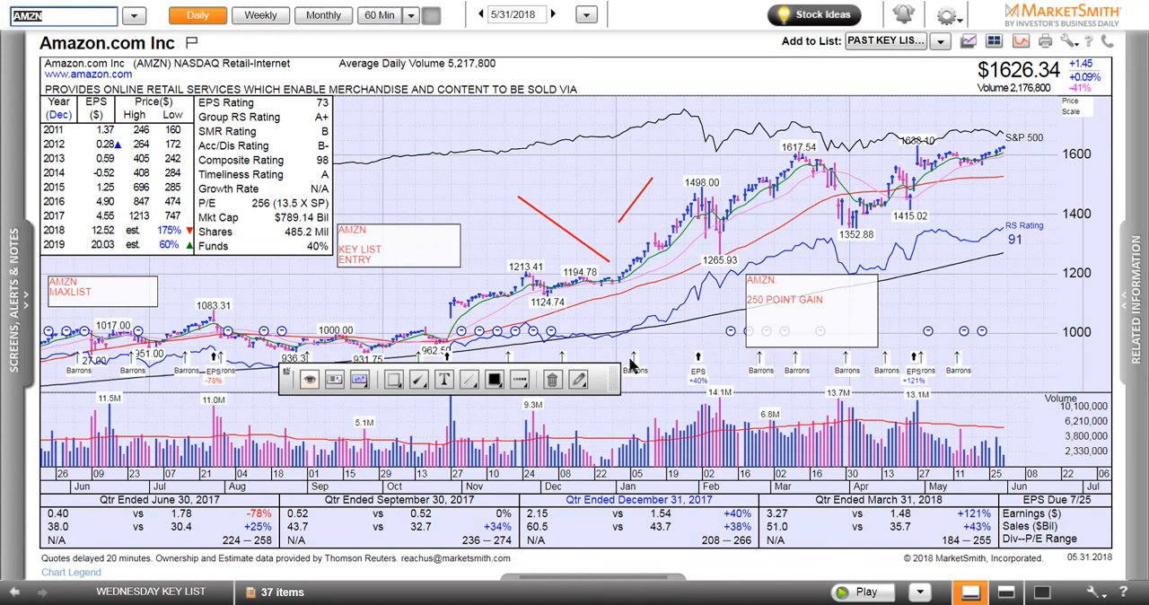
pyautogui.moveTo(627, 295); pyautogui.dragTo(691, 393)
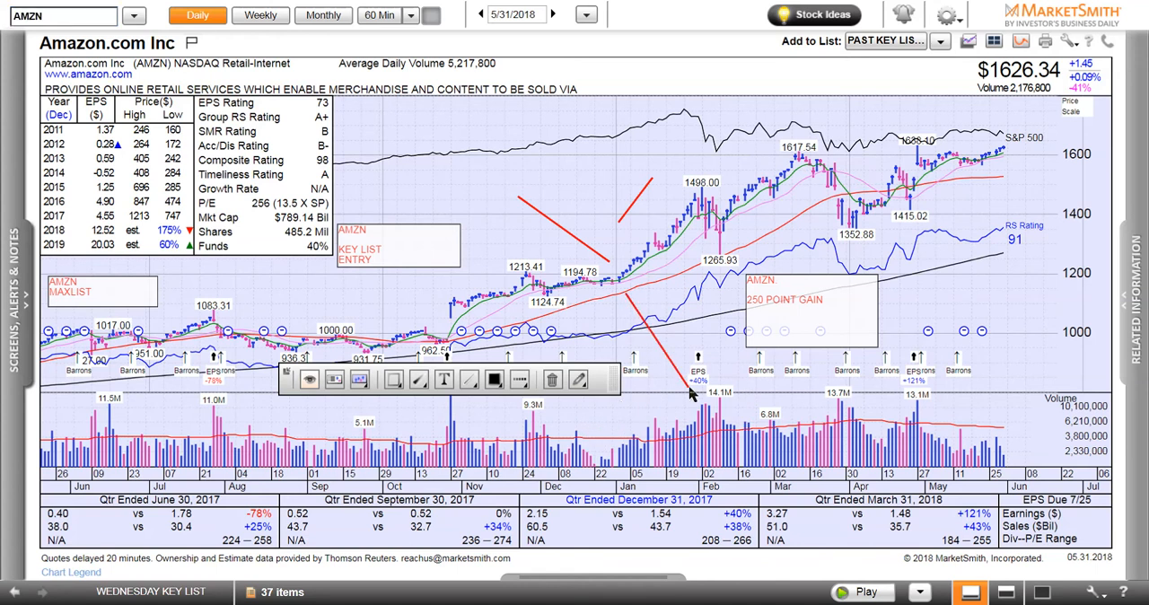
# Delete the AMZN MAXLIST text box from the chart and set the chart tool to Track Price
pyautogui.click(554, 381)
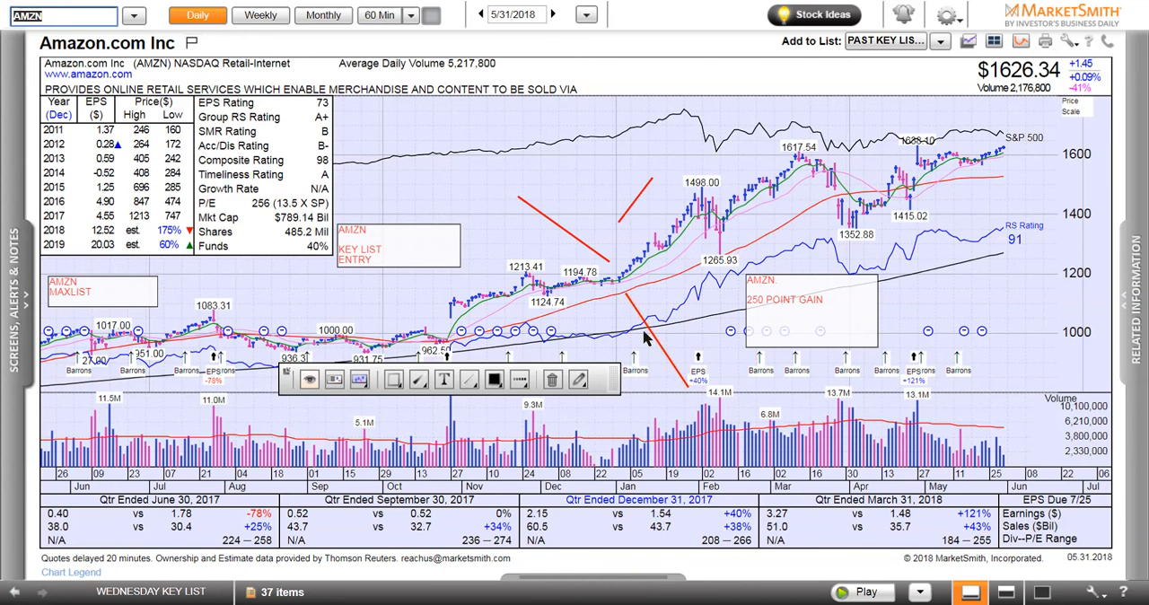
pyautogui.click(553, 381)
pyautogui.click(124, 301)
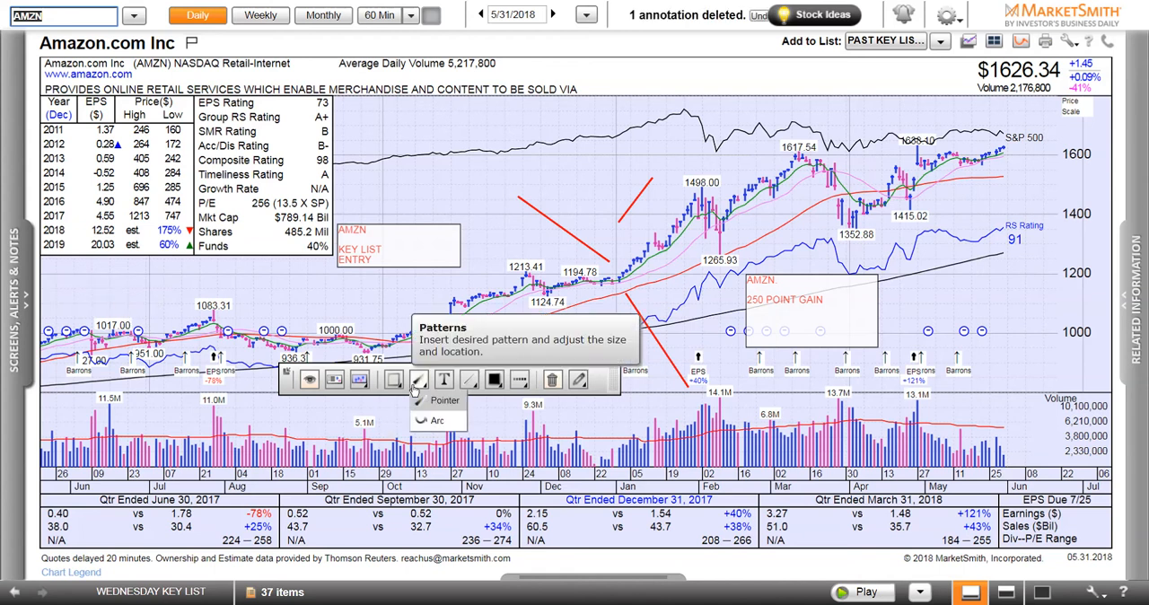
pyautogui.click(578, 381)
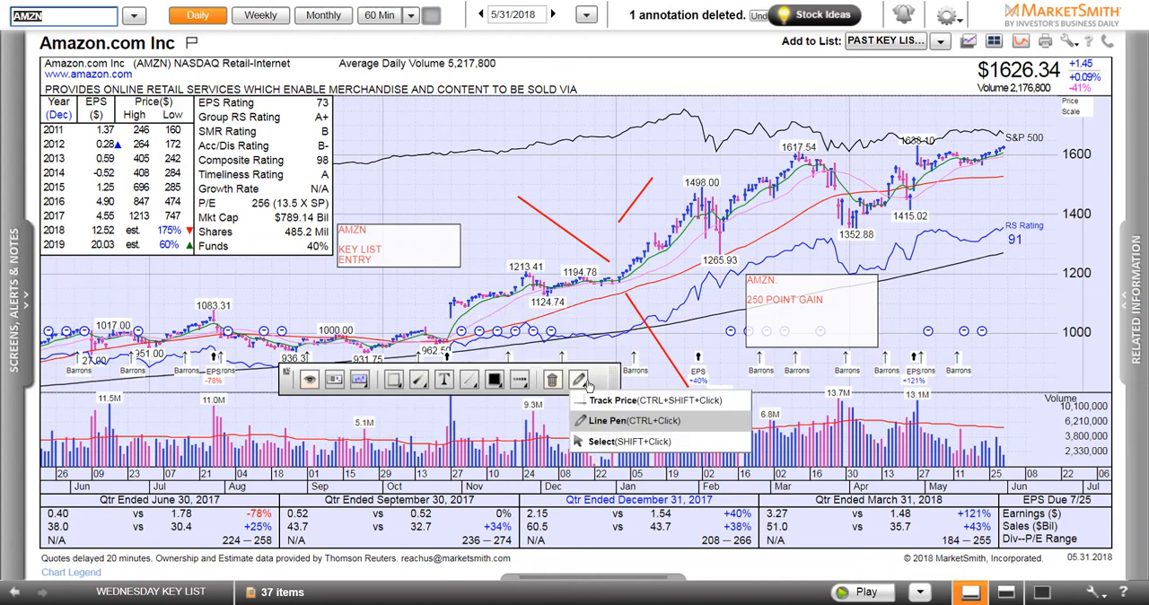
pyautogui.click(606, 404)
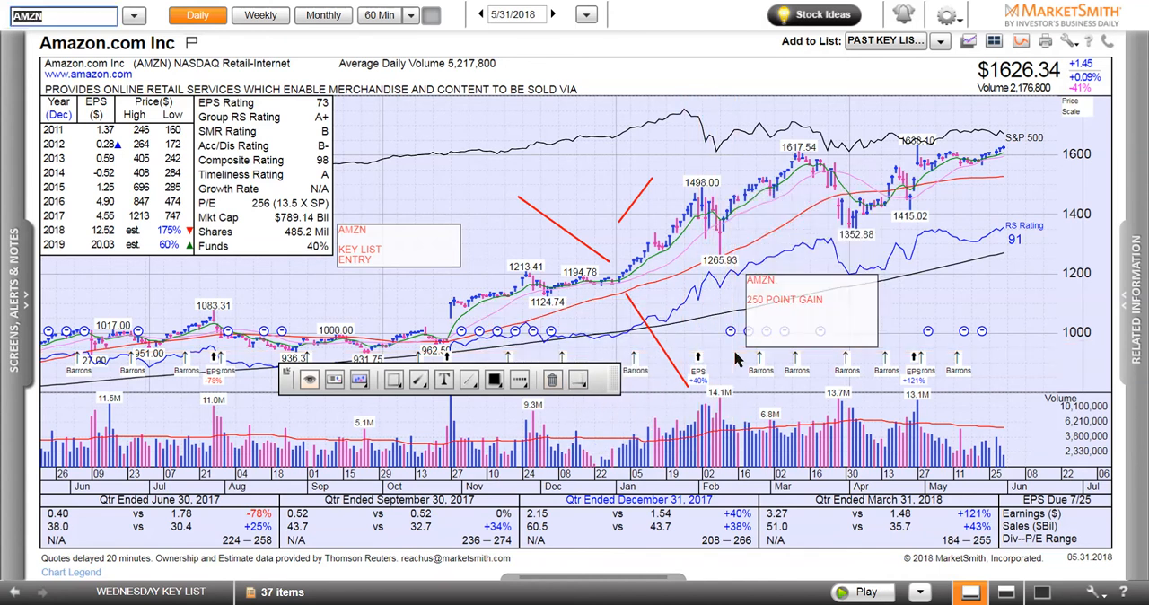
# Set the markup color to the solid red-orange swatch
pyautogui.click(493, 380)
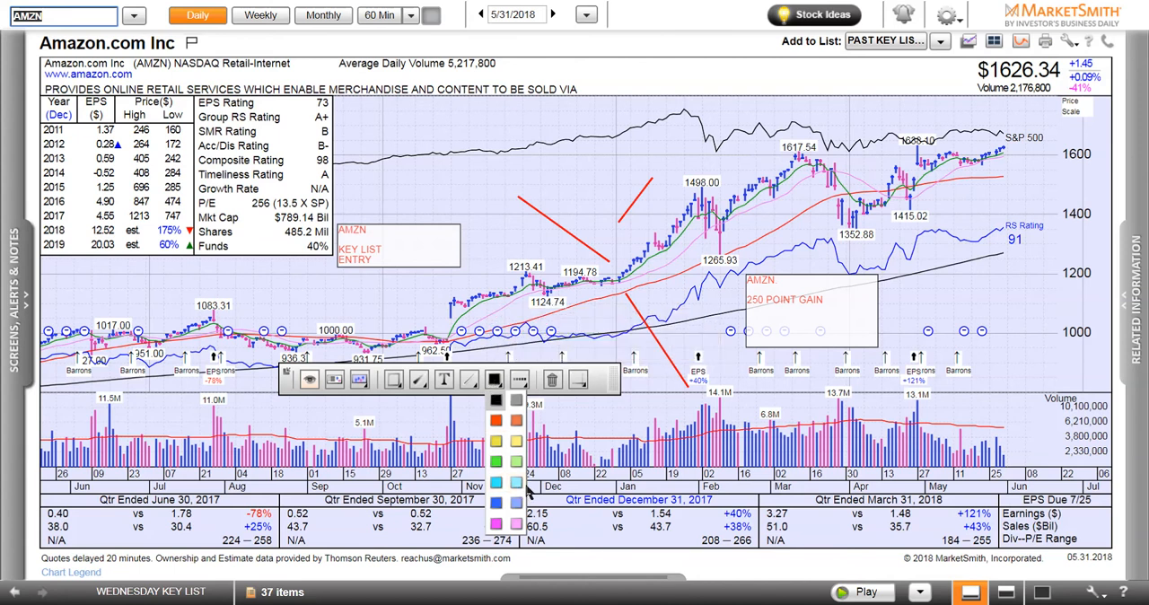
pyautogui.click(493, 381)
pyautogui.click(497, 419)
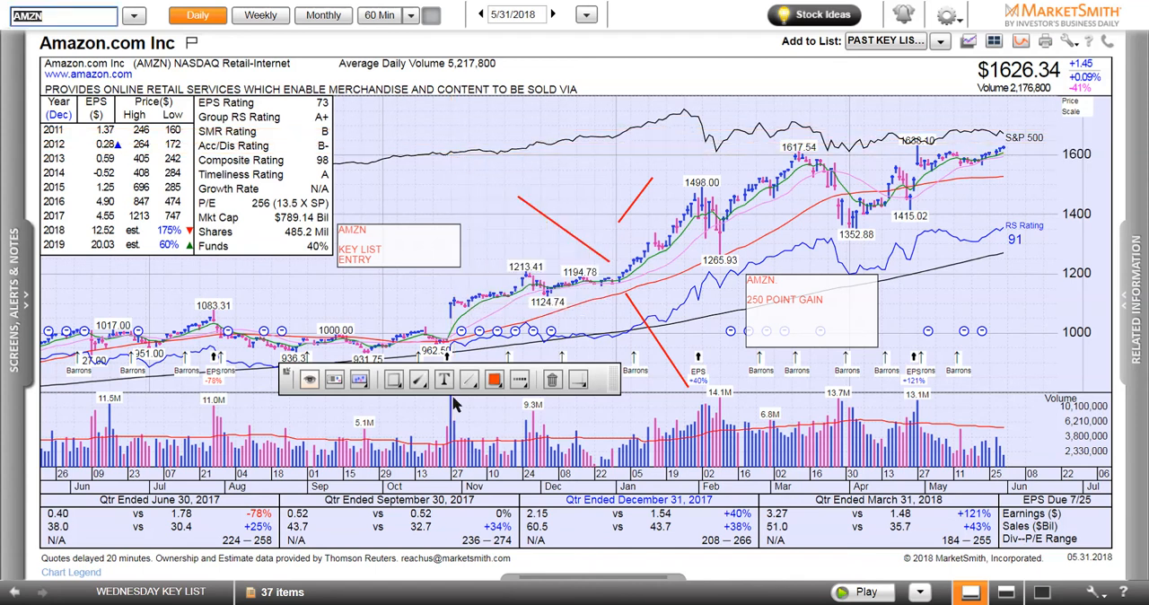
pyautogui.click(493, 380)
pyautogui.click(497, 419)
pyautogui.click(494, 380)
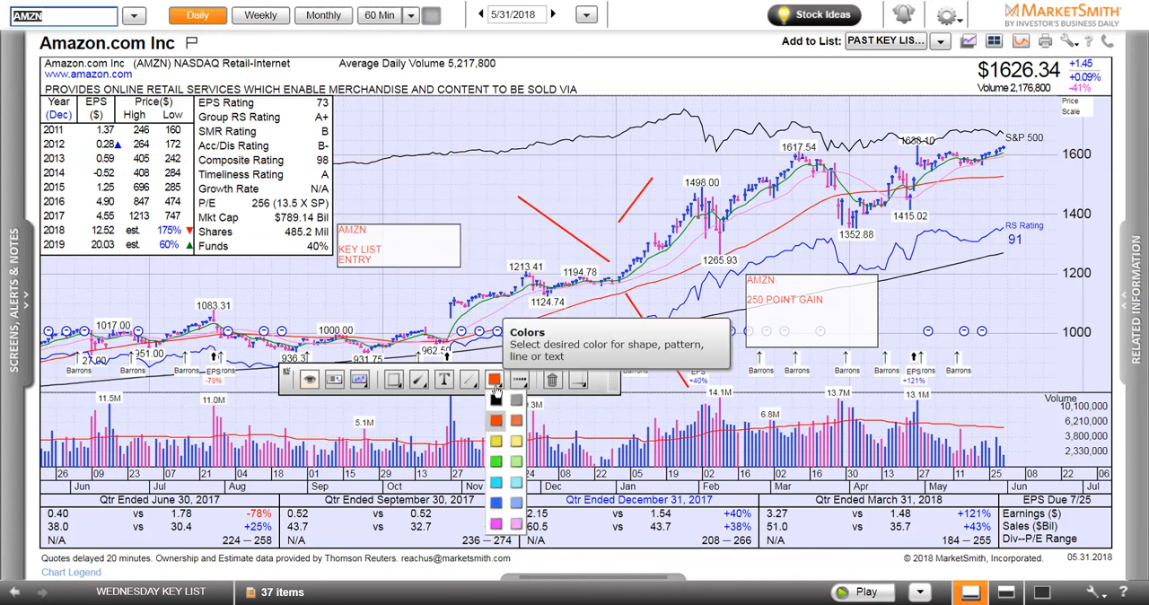
pyautogui.click(496, 422)
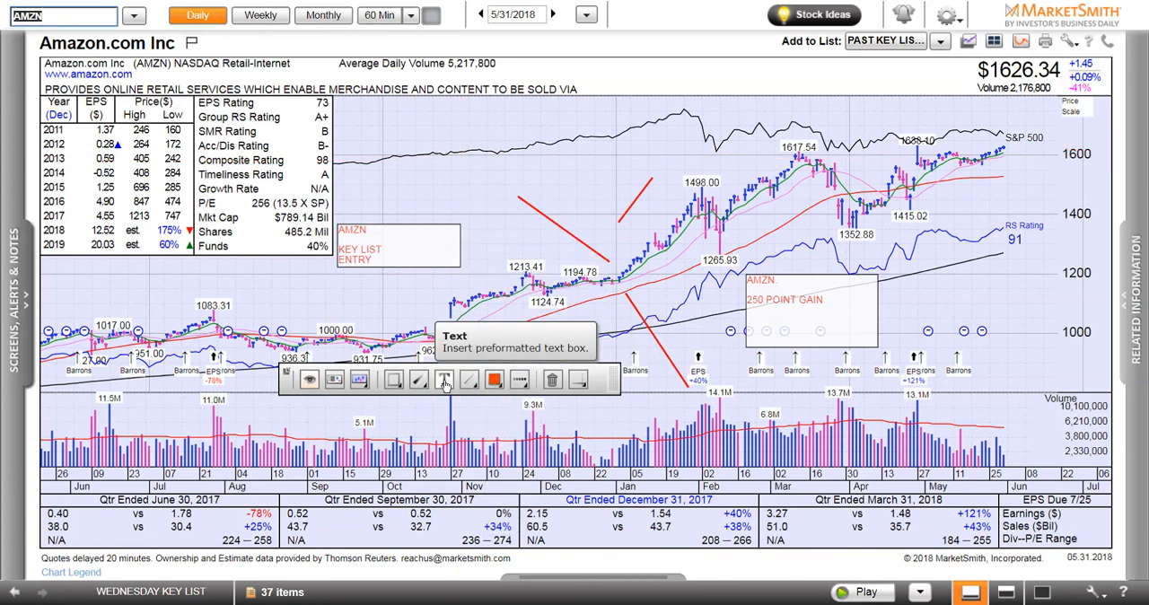
# Insert a text note above the November–December prices, keep the red-orange color, and enter filler text such as L;L;L;L;
pyautogui.click(443, 380)
pyautogui.moveTo(468, 146); pyautogui.dragTo(592, 212)
pyautogui.moveTo(493, 380)
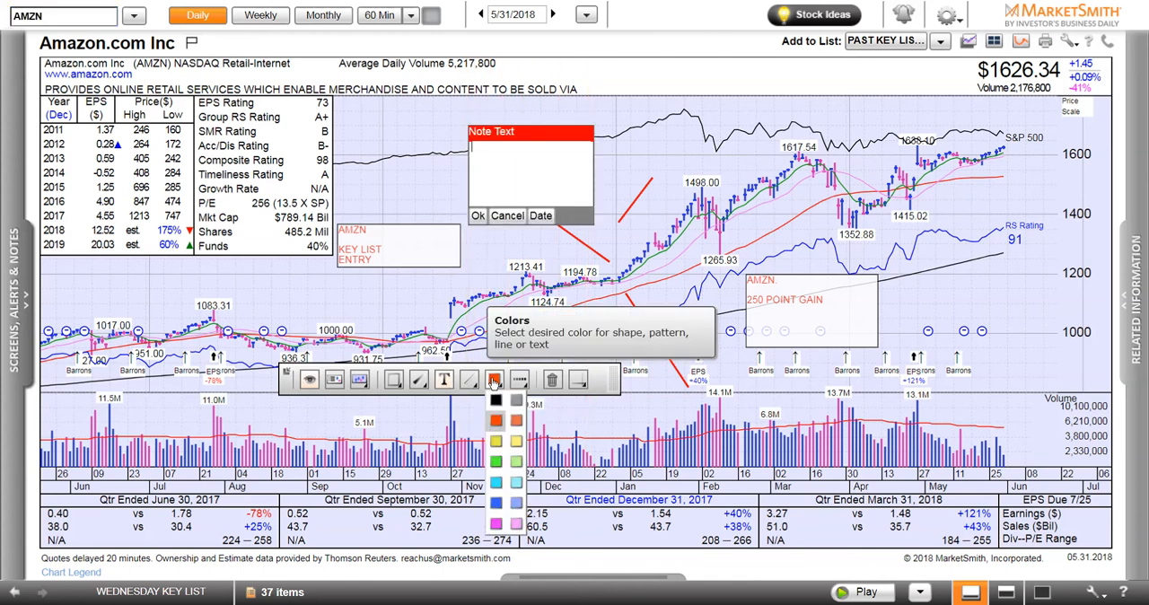
pyautogui.click(500, 423)
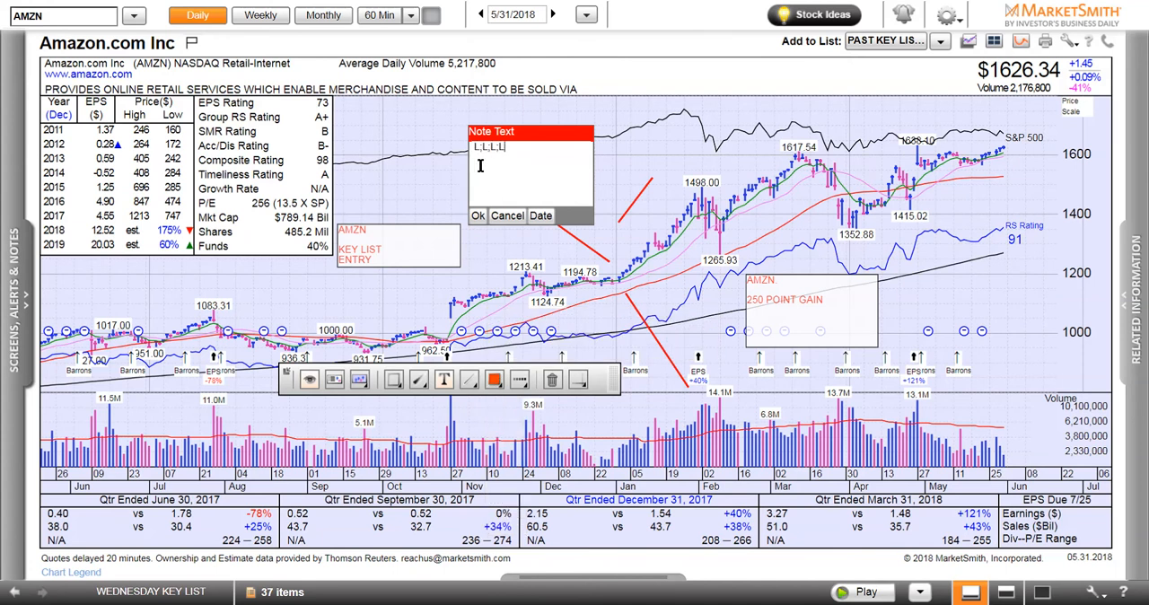
pyautogui.moveTo(494, 381)
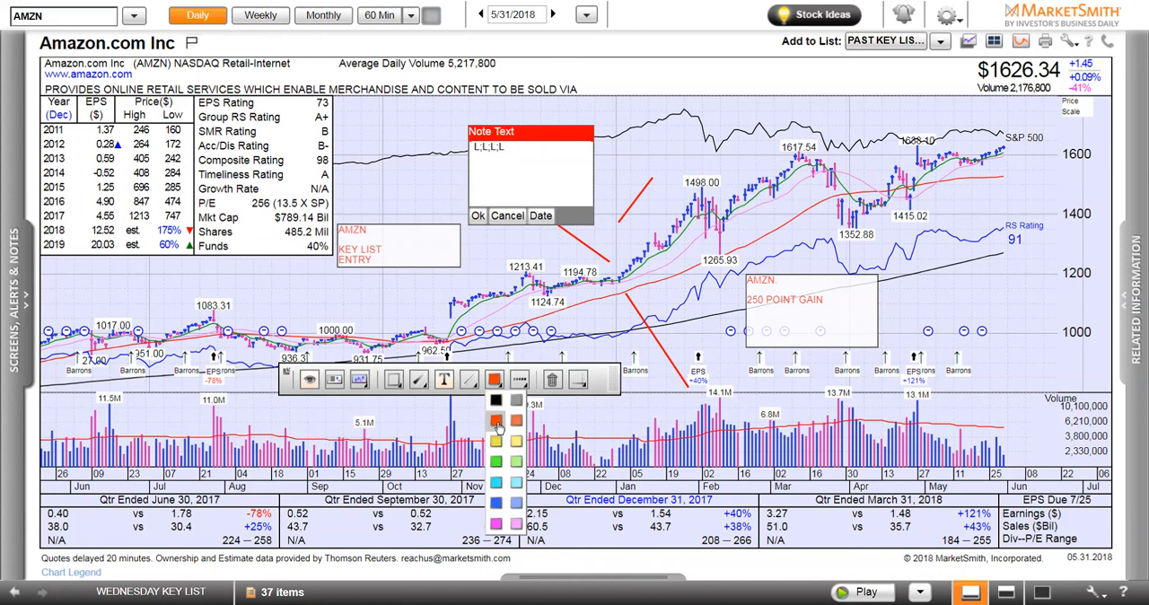
pyautogui.click(500, 424)
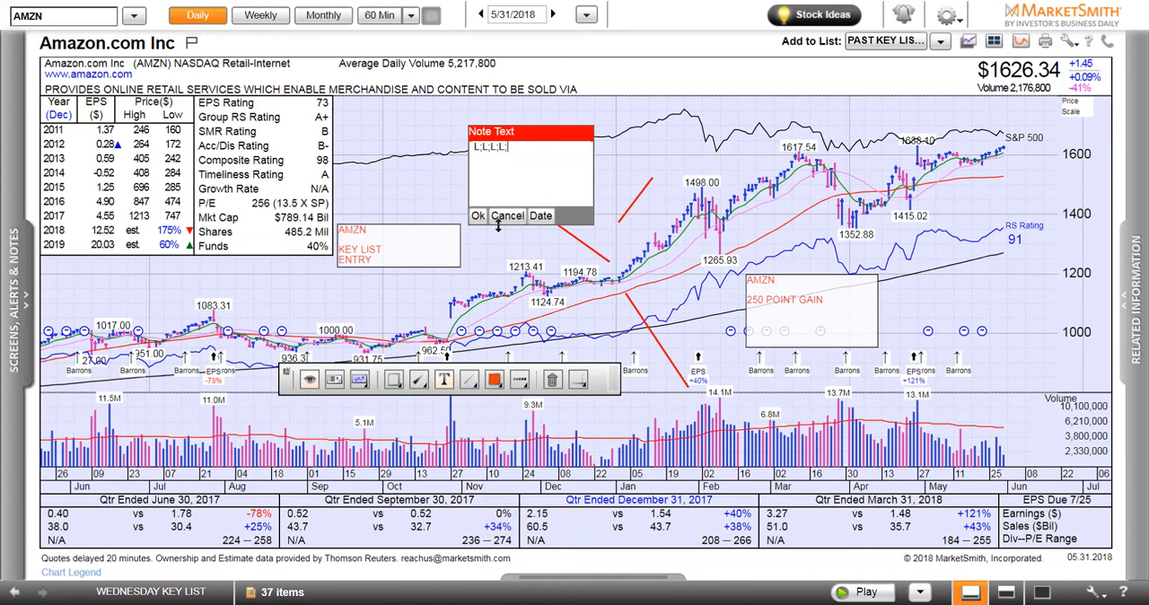
pyautogui.write('L;L;L;L;')
# Extend the note with more L;L;L; filler text while reapplying the red-orange color
pyautogui.moveTo(493, 381)
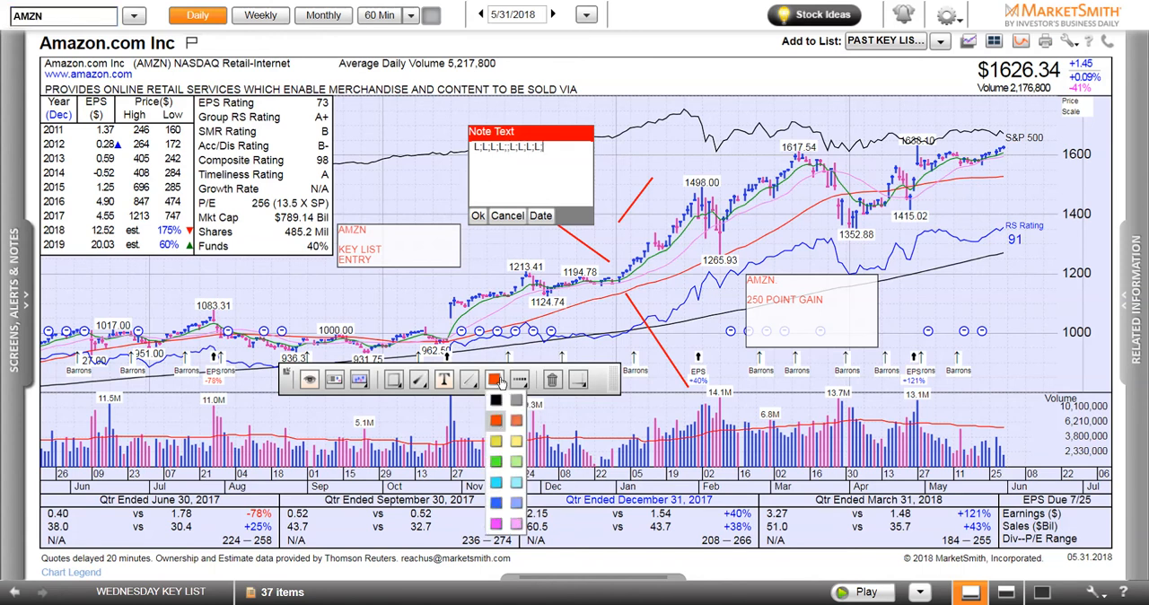
pyautogui.click(500, 425)
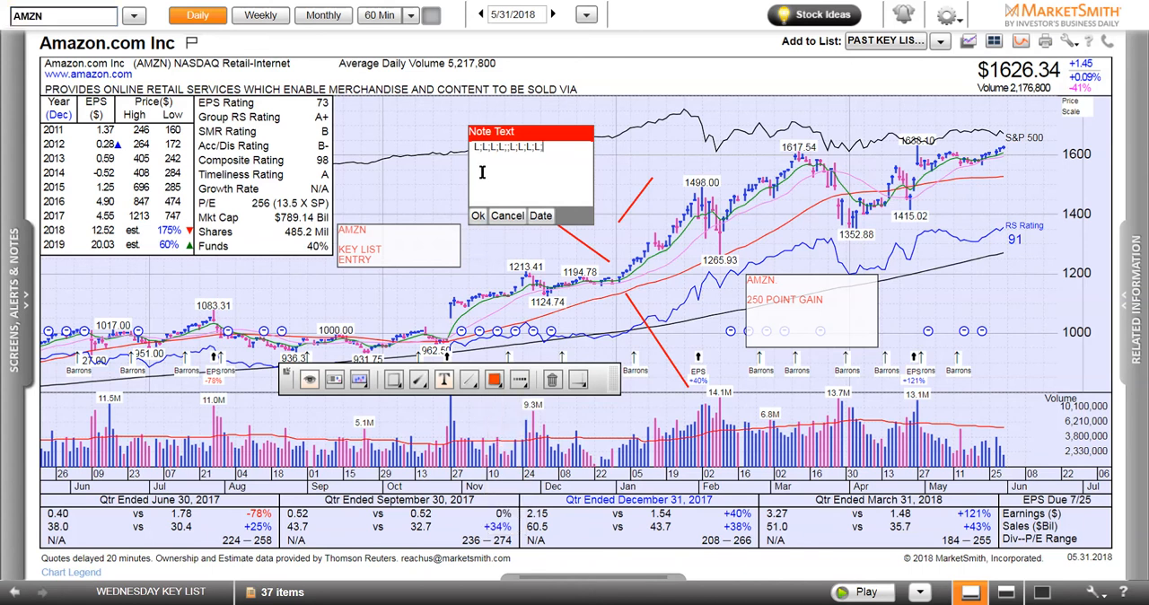
pyautogui.press('Delete')
pyautogui.write('L;L;L;')
pyautogui.click(469, 228)
pyautogui.click(493, 378)
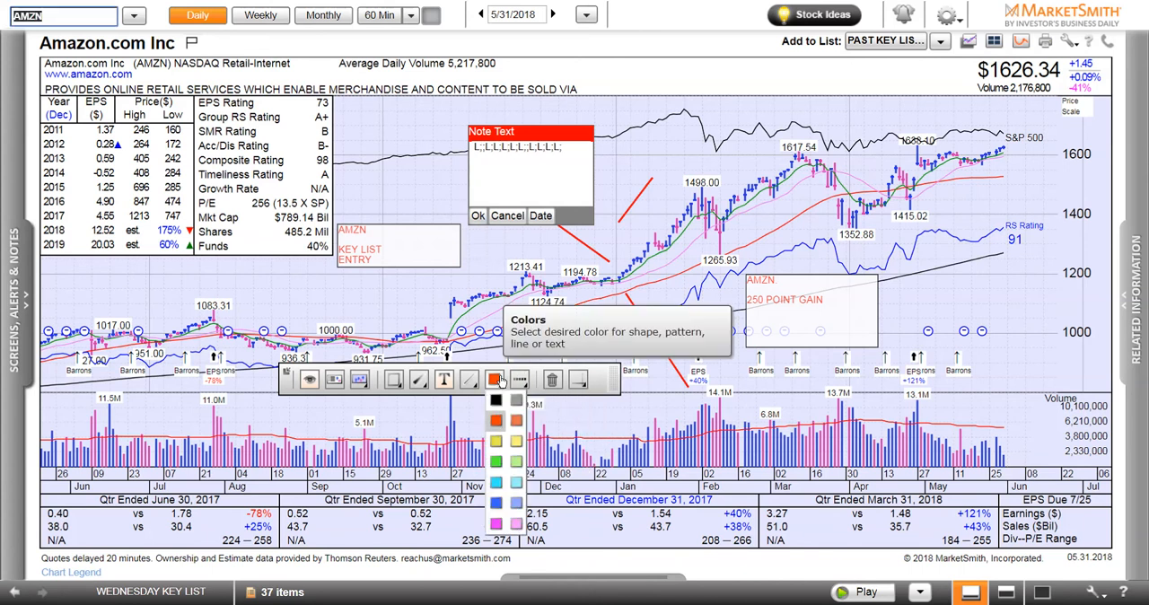
pyautogui.click(501, 425)
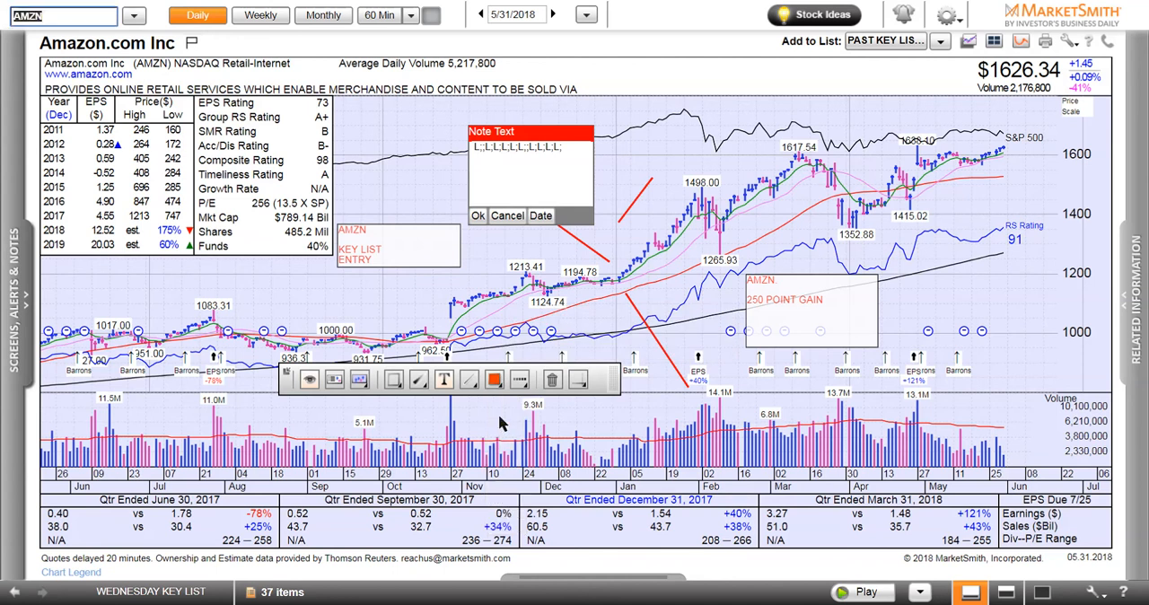
pyautogui.write('L;L;L')
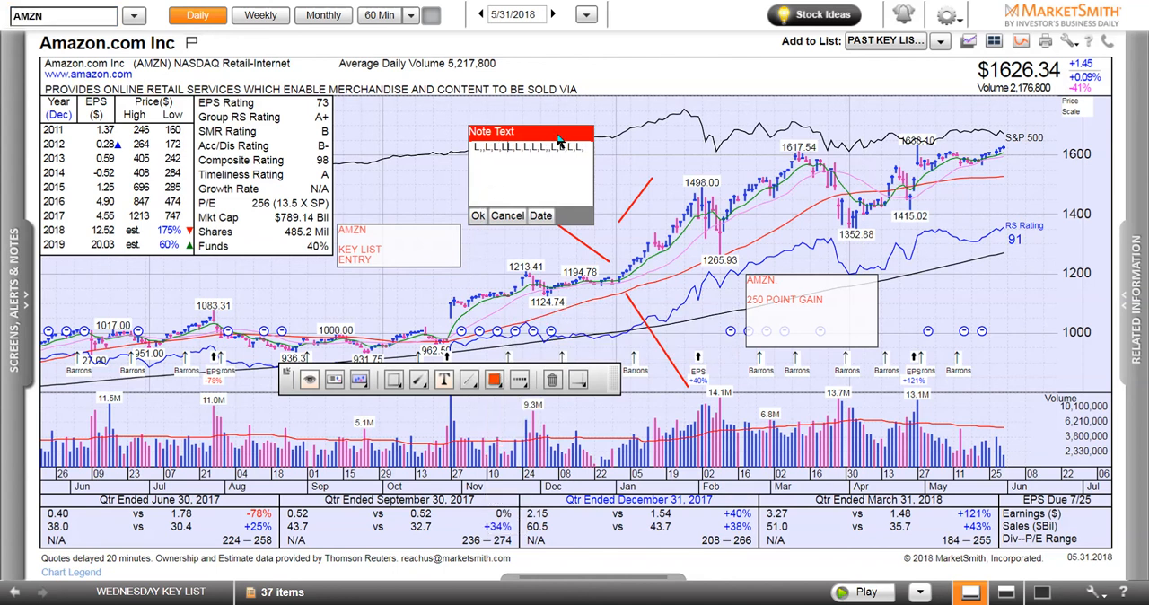
# Add the date to the note above the November–December prices, reapply the solid red-orange color and reselect the text tool
pyautogui.click(542, 216)
pyautogui.click(493, 379)
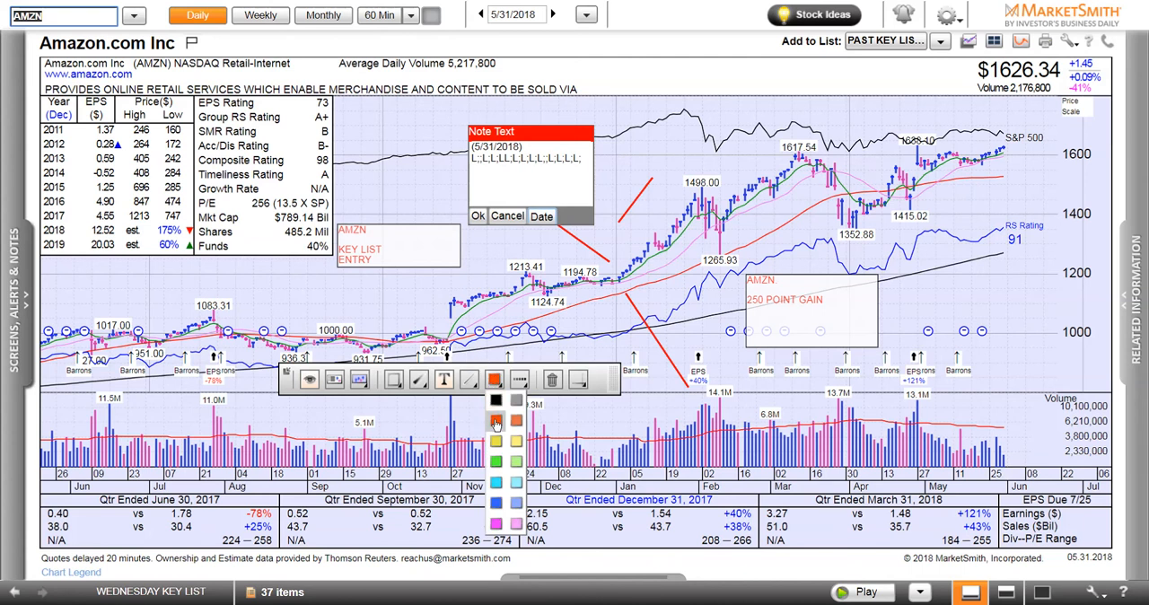
pyautogui.click(495, 422)
pyautogui.click(479, 196)
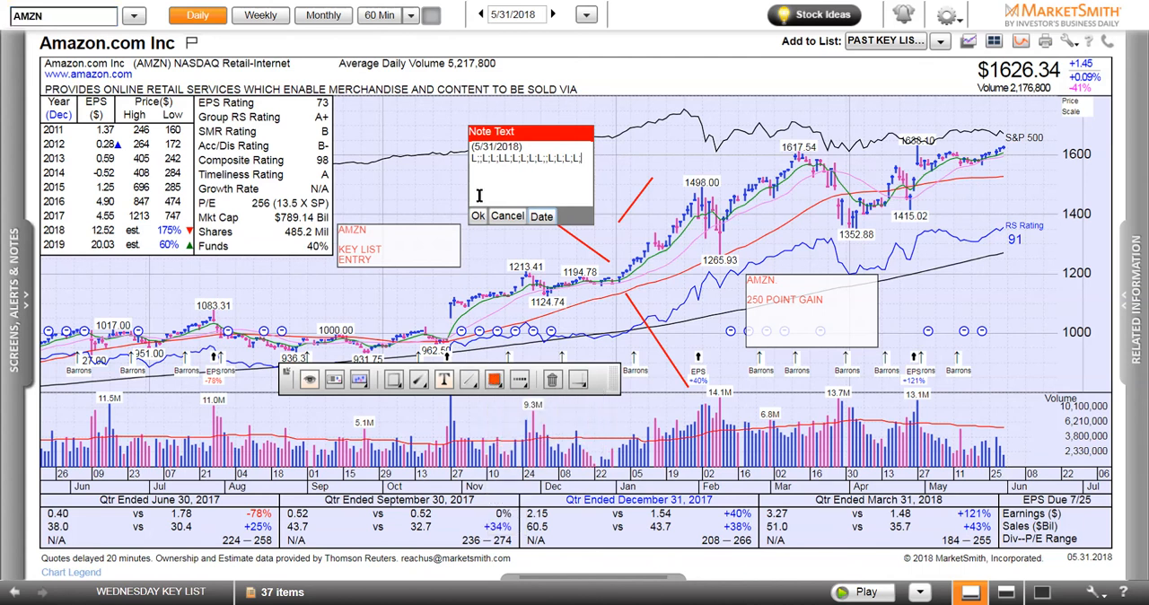
pyautogui.click(444, 377)
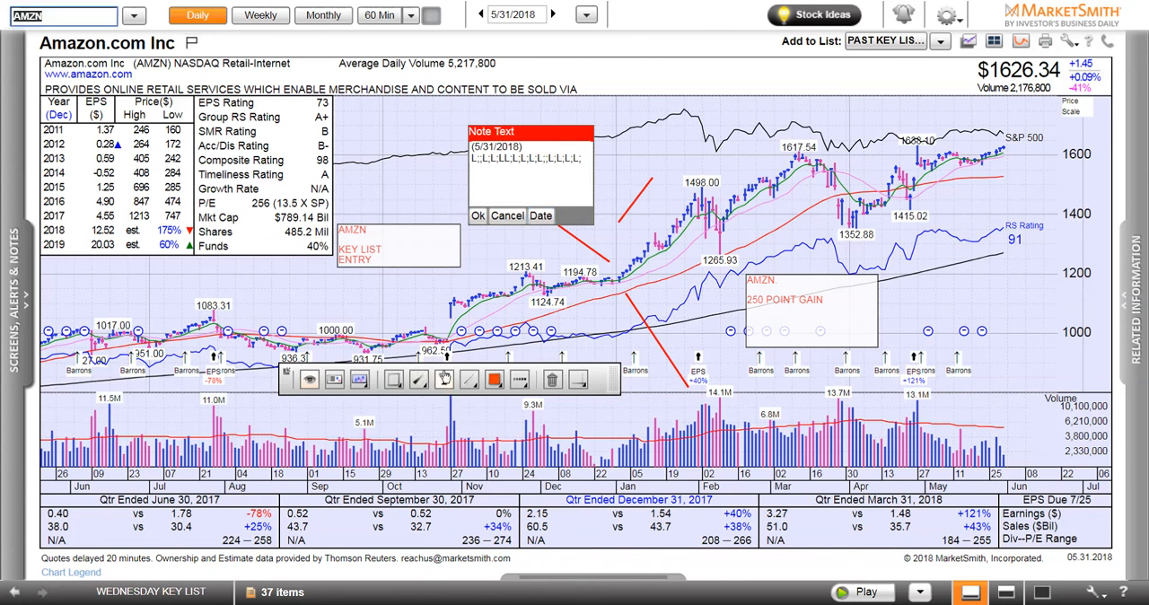
# Review the markup color and pattern choices and select the Pointer pattern for the chart
pyautogui.moveTo(503, 383)
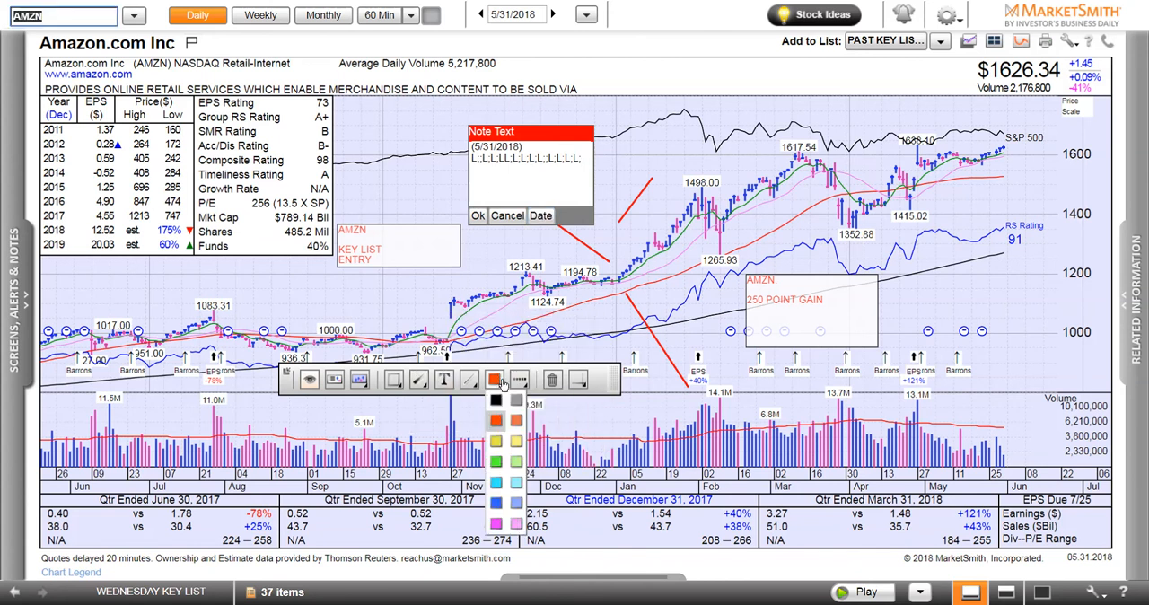
pyautogui.moveTo(395, 381)
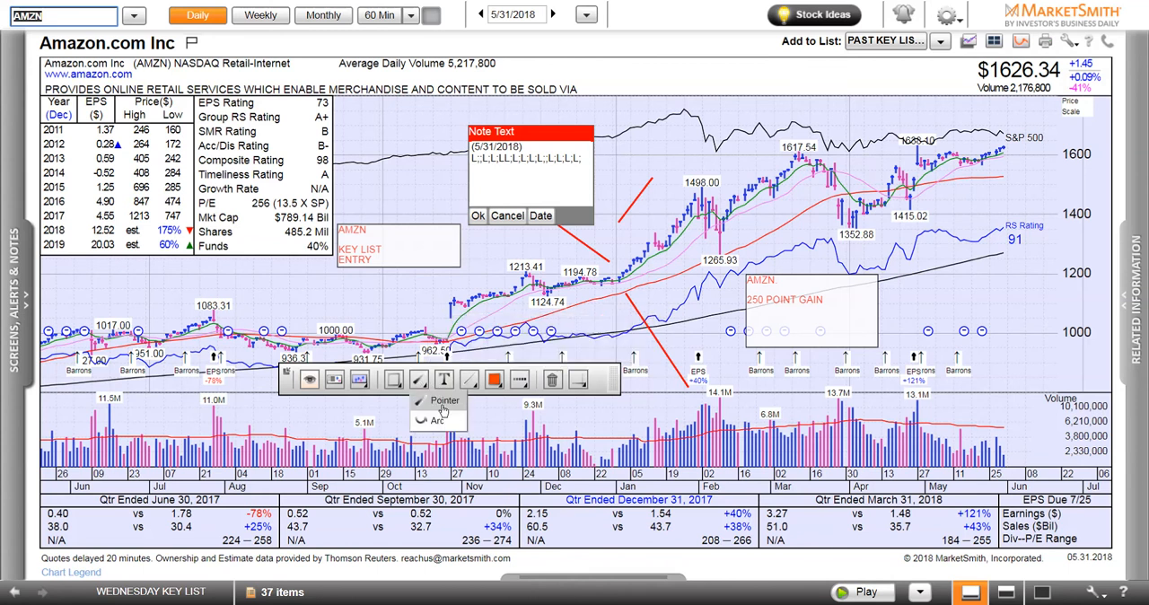
pyautogui.click(442, 409)
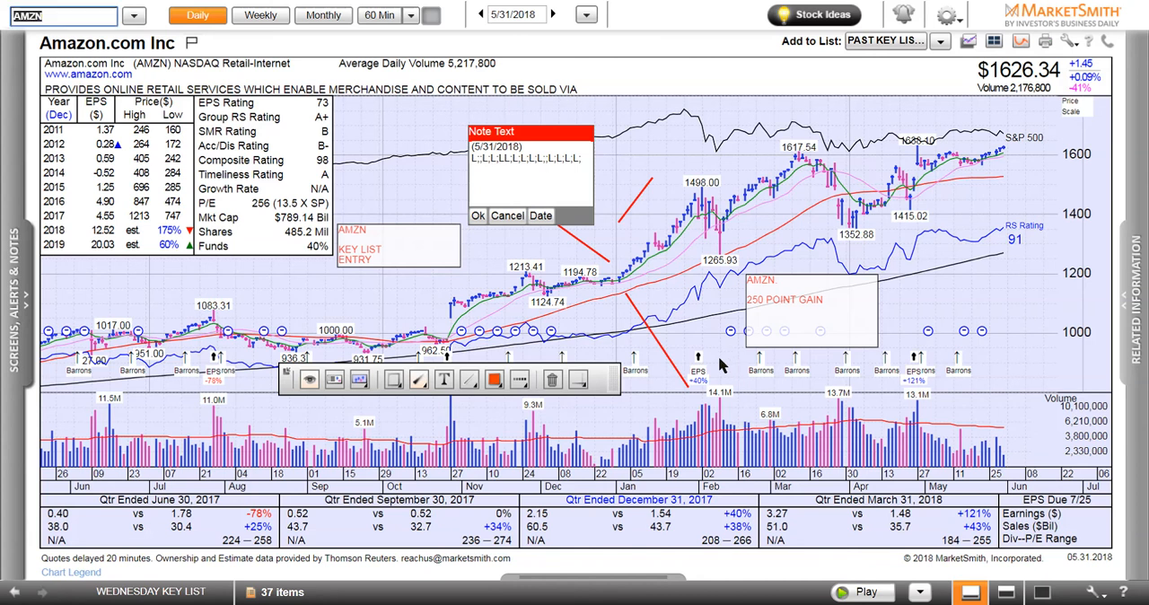
pyautogui.moveTo(419, 378)
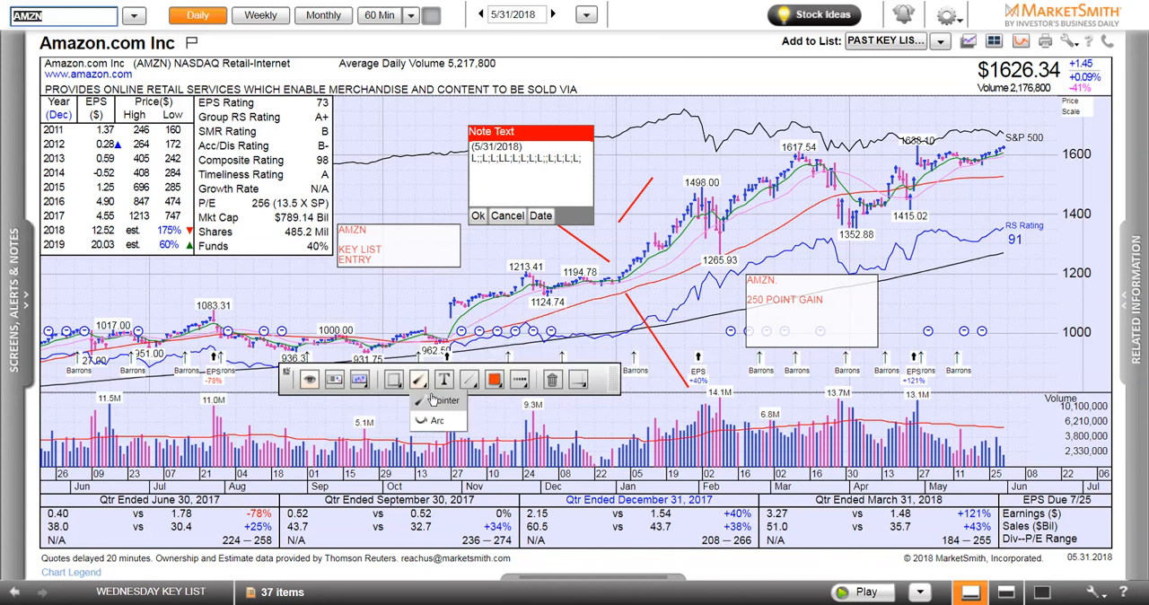
pyautogui.click(435, 401)
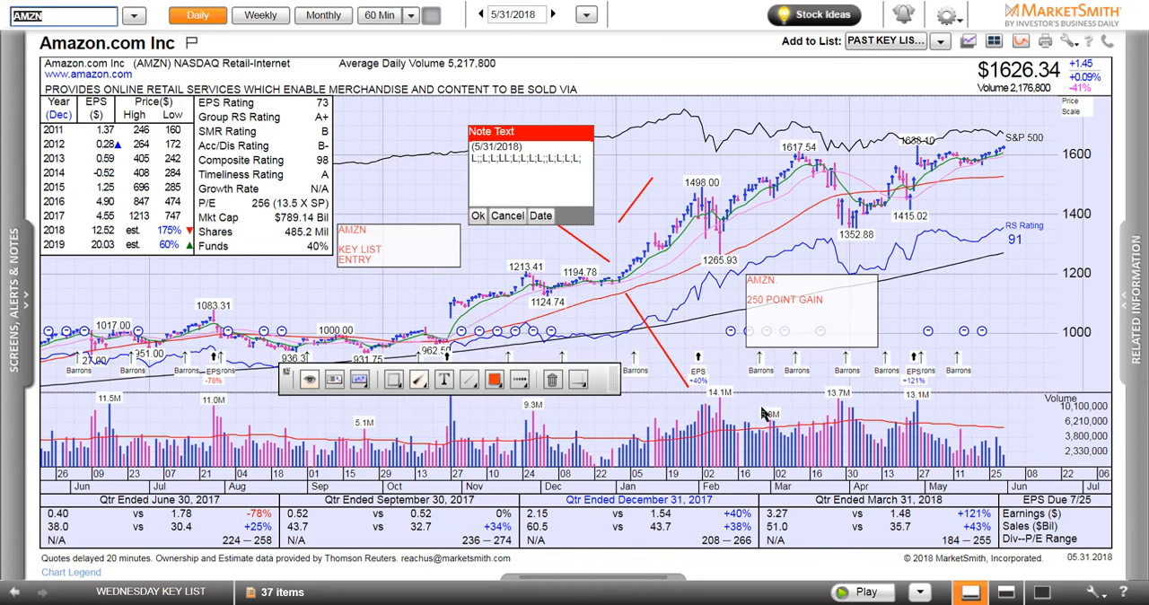
pyautogui.moveTo(416, 390)
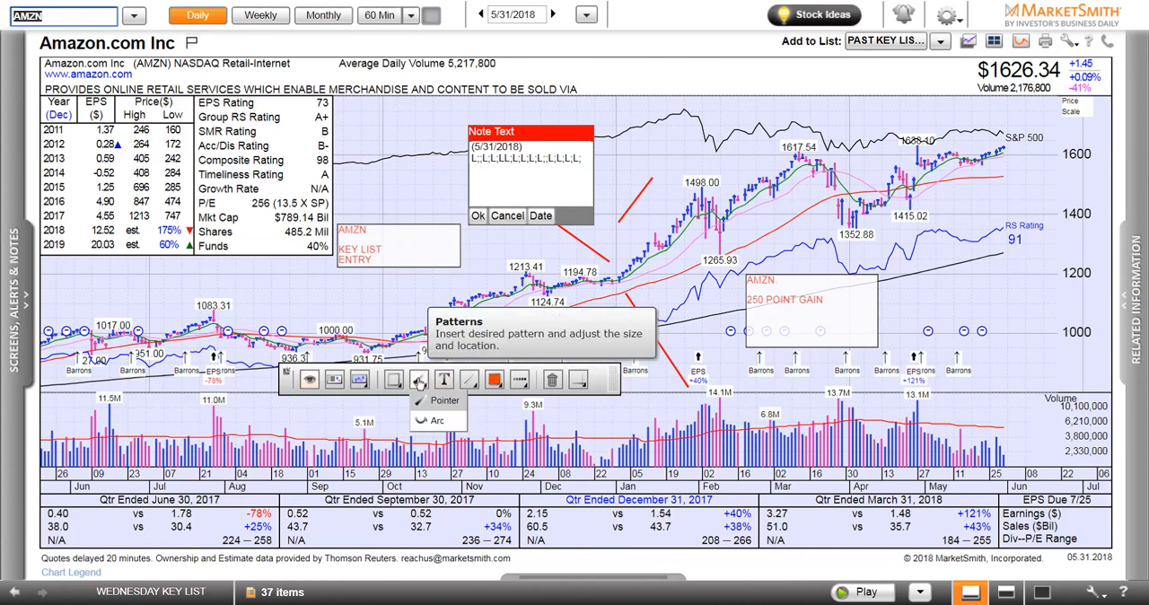
pyautogui.moveTo(577, 380)
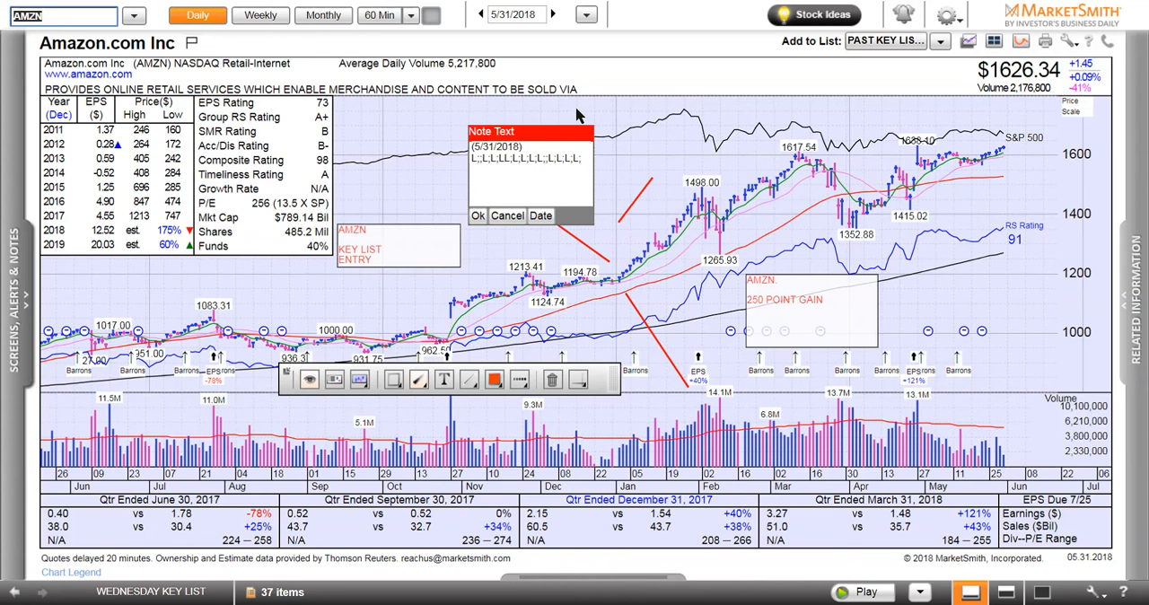
# Create a new stock screen, enter a person's first name as its name, and save it
pyautogui.click(23, 293)
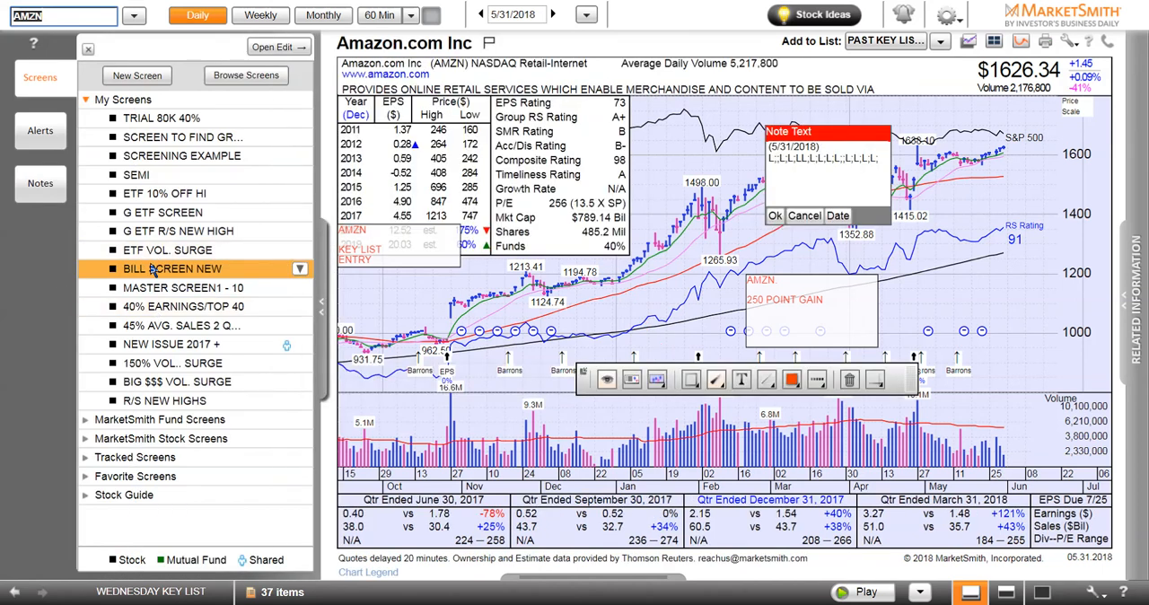
pyautogui.click(144, 79)
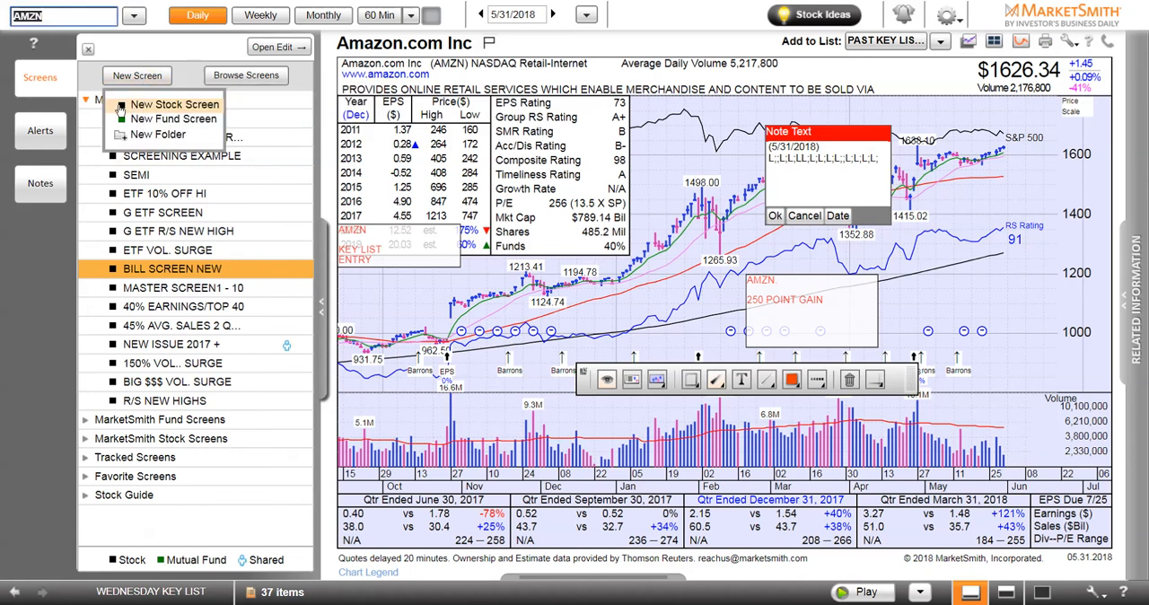
pyautogui.click(144, 105)
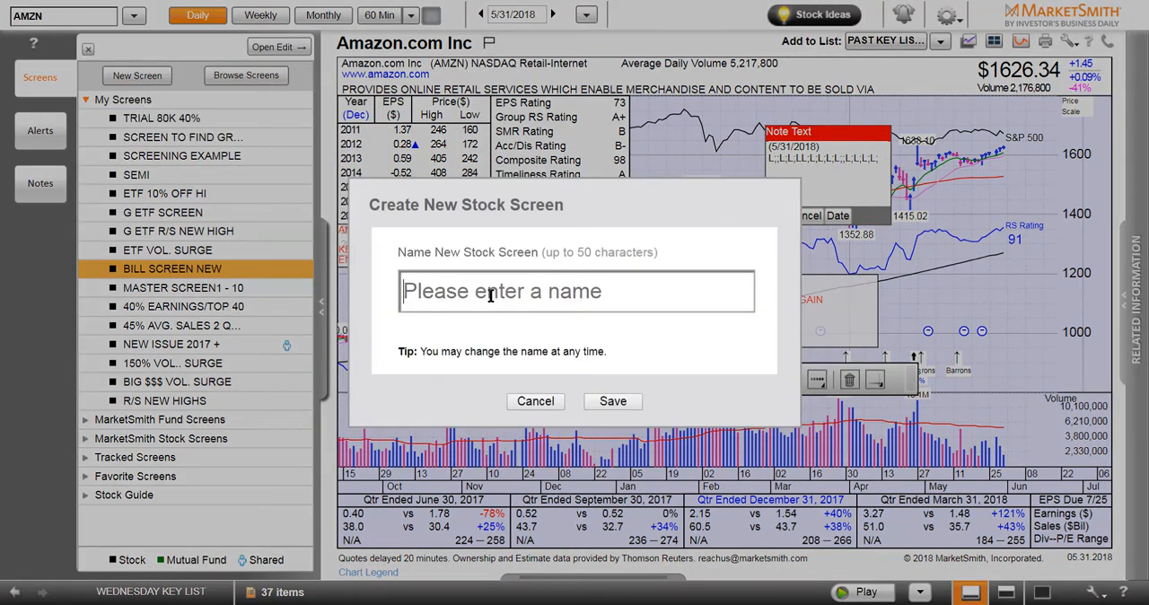
pyautogui.write('JO')
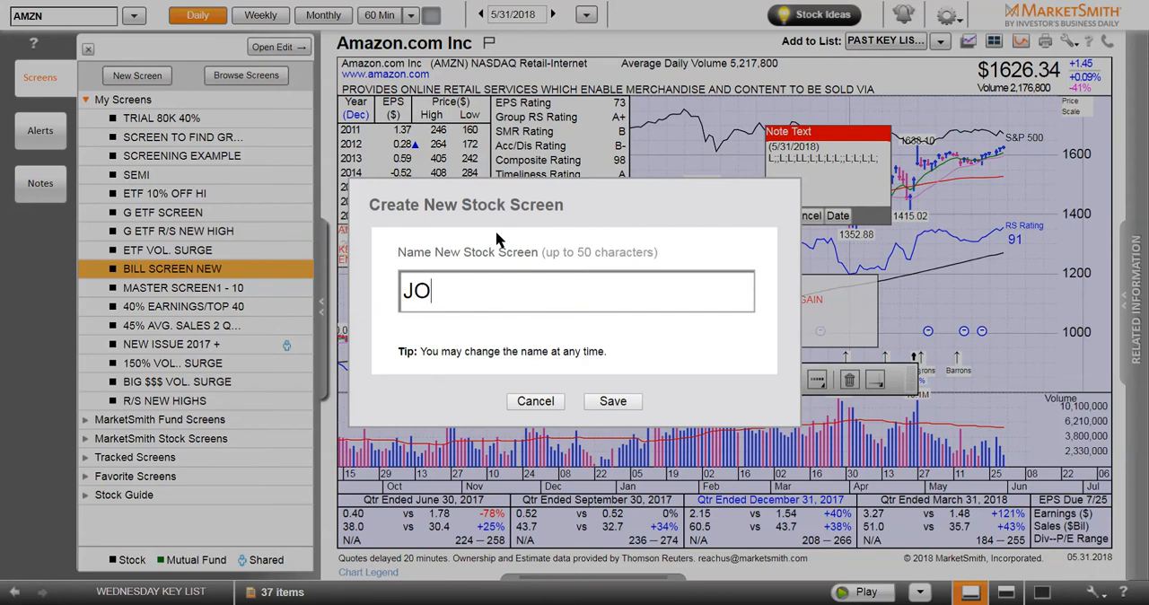
pyautogui.write('SEPH')
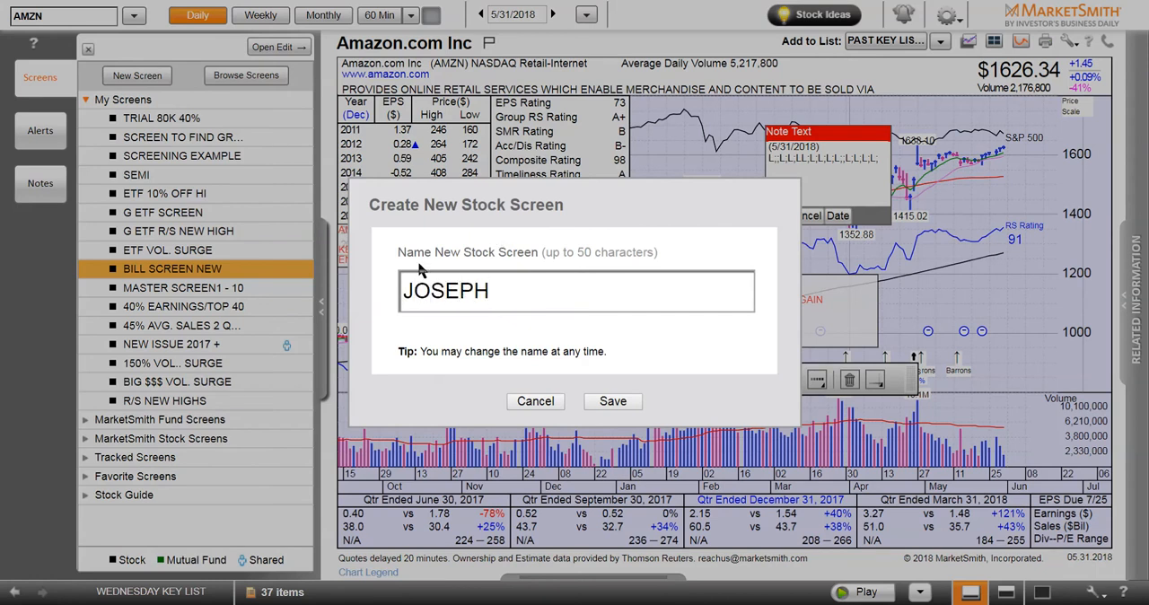
pyautogui.click(611, 401)
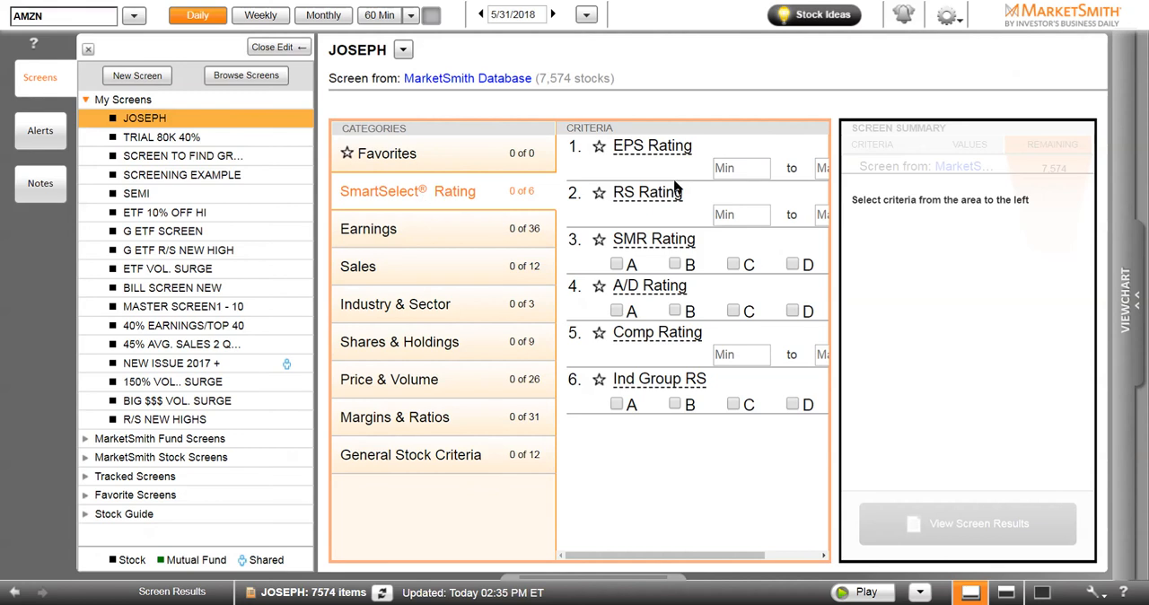
# Limit the screen to a minimum EPS Rating of 80, a minimum RS Rating of 80, and A/D Ratings A and B
pyautogui.click(743, 172)
pyautogui.click(739, 217)
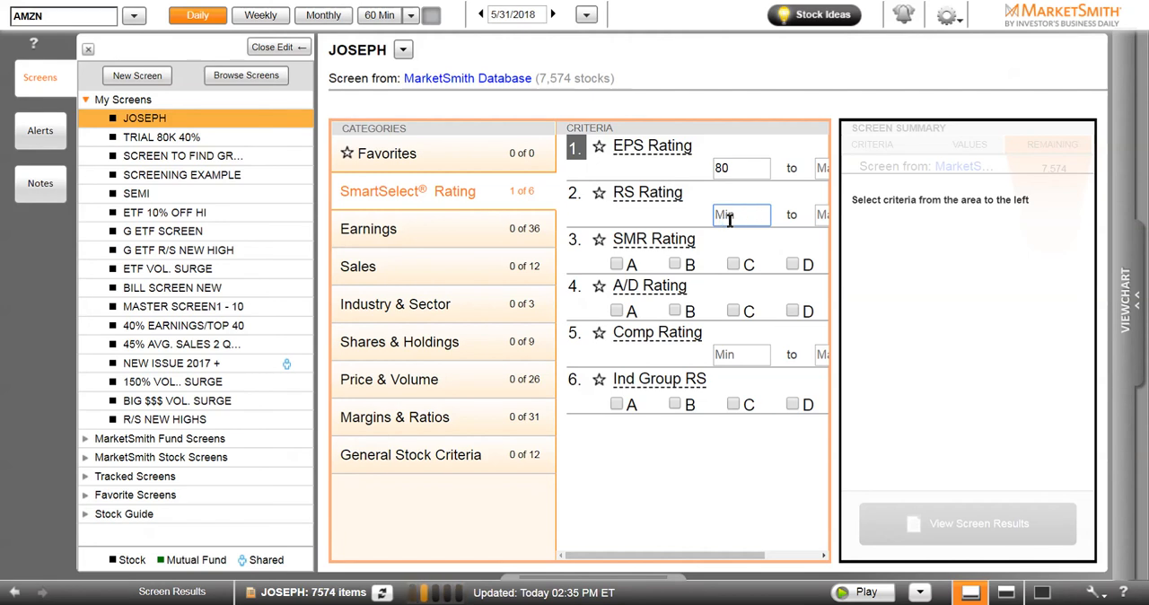
pyautogui.write('80')
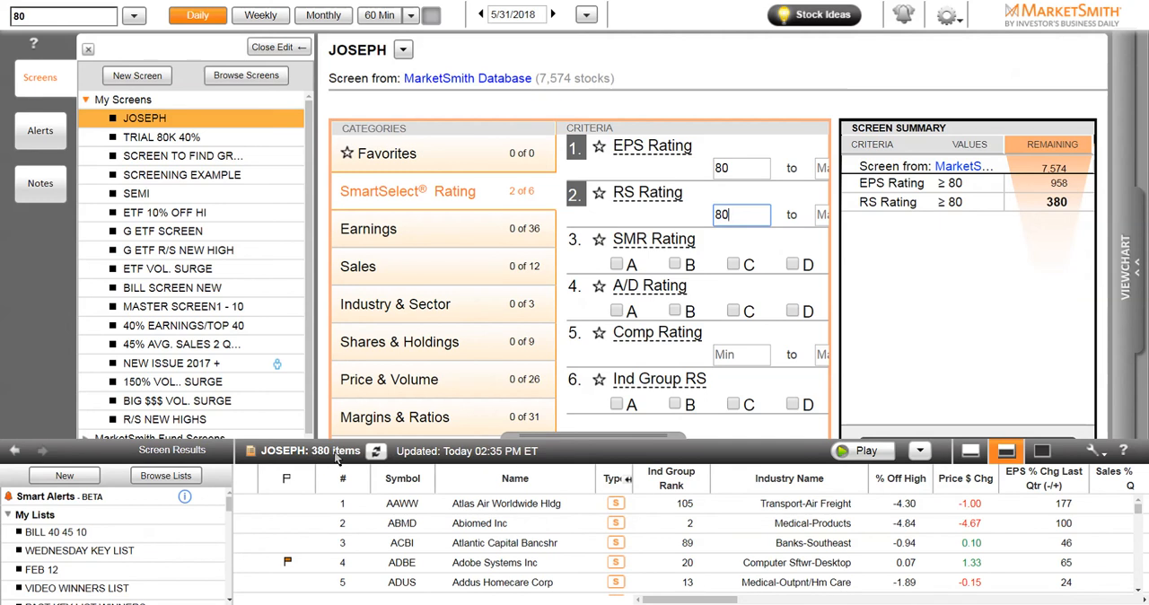
pyautogui.click(617, 311)
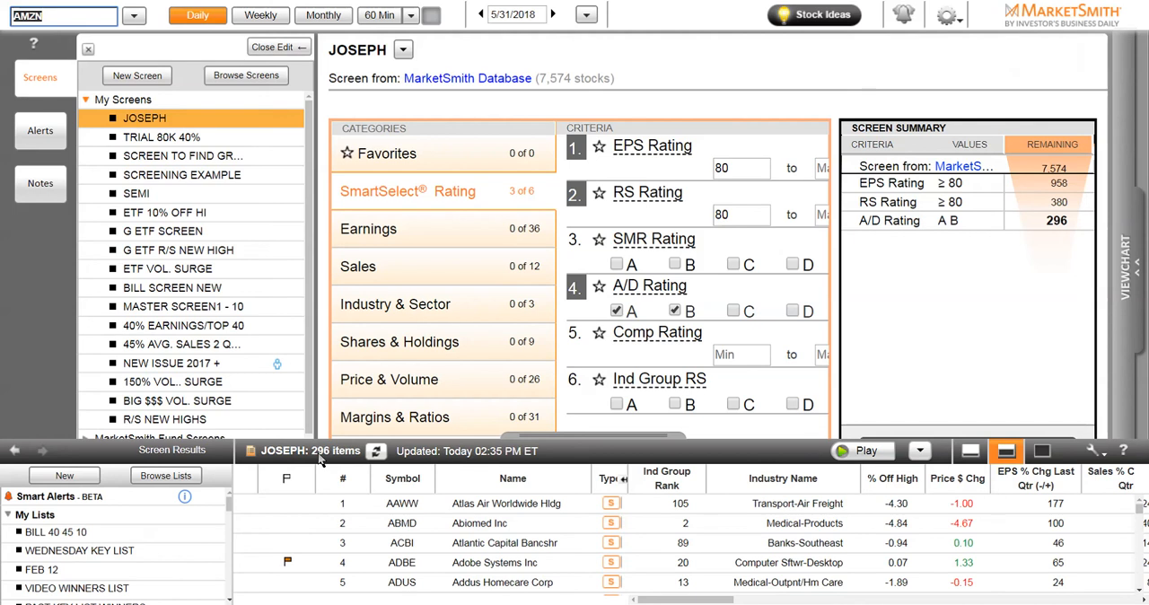
pyautogui.click(970, 452)
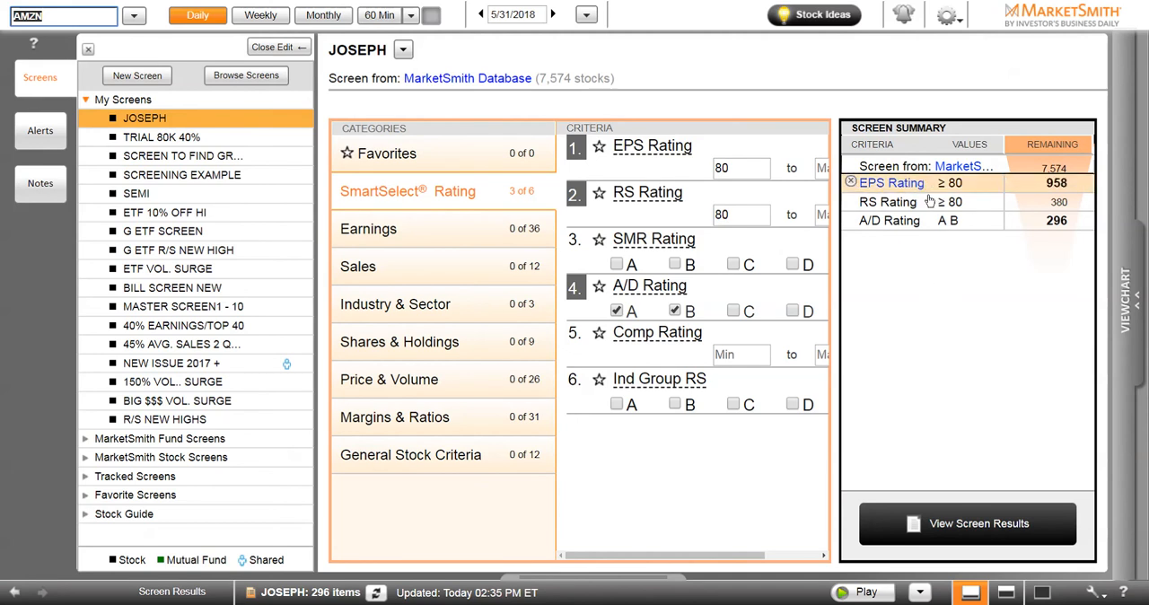
# Require a last-reported quarterly EPS % Change of at least 40%, including stocks with a negative comparison quarter
pyautogui.click(381, 233)
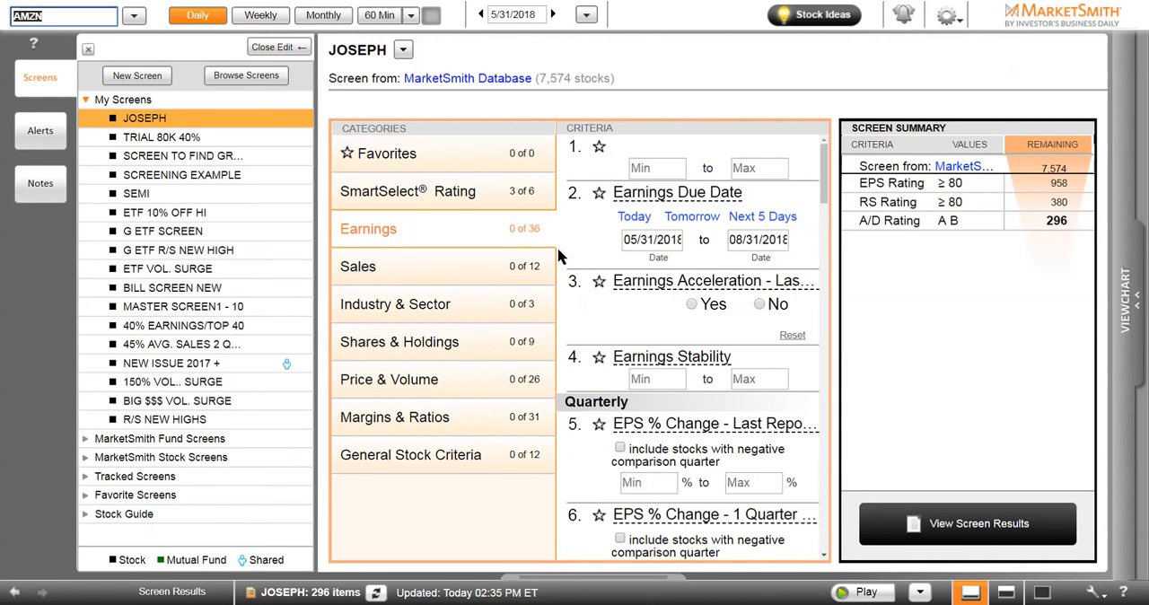
pyautogui.scroll(-3, 592, 379)
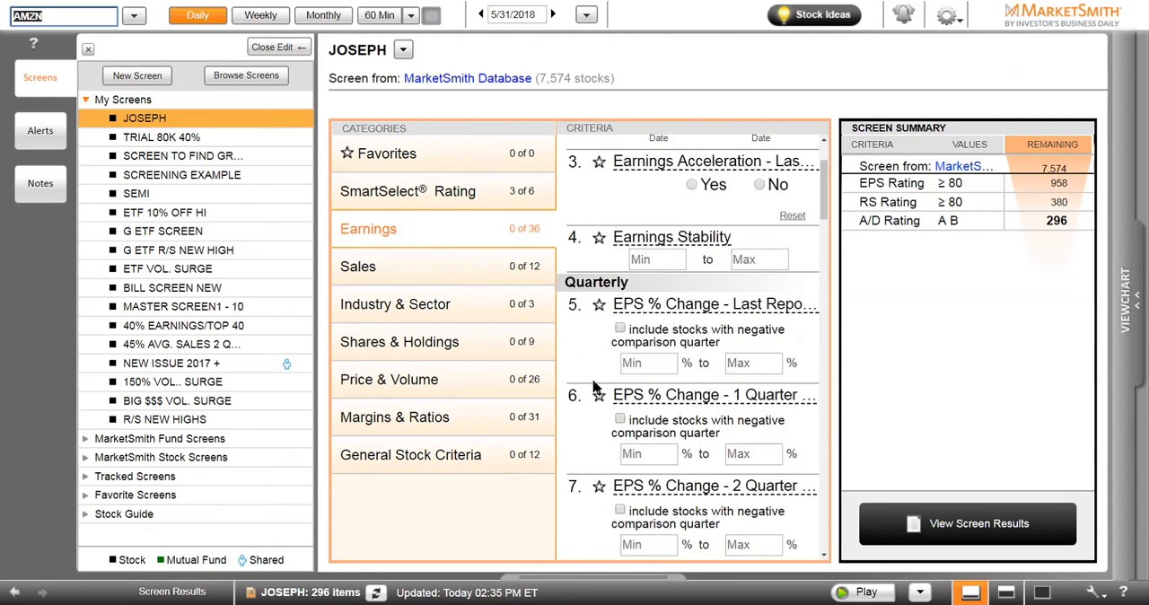
pyautogui.click(620, 329)
pyautogui.click(645, 363)
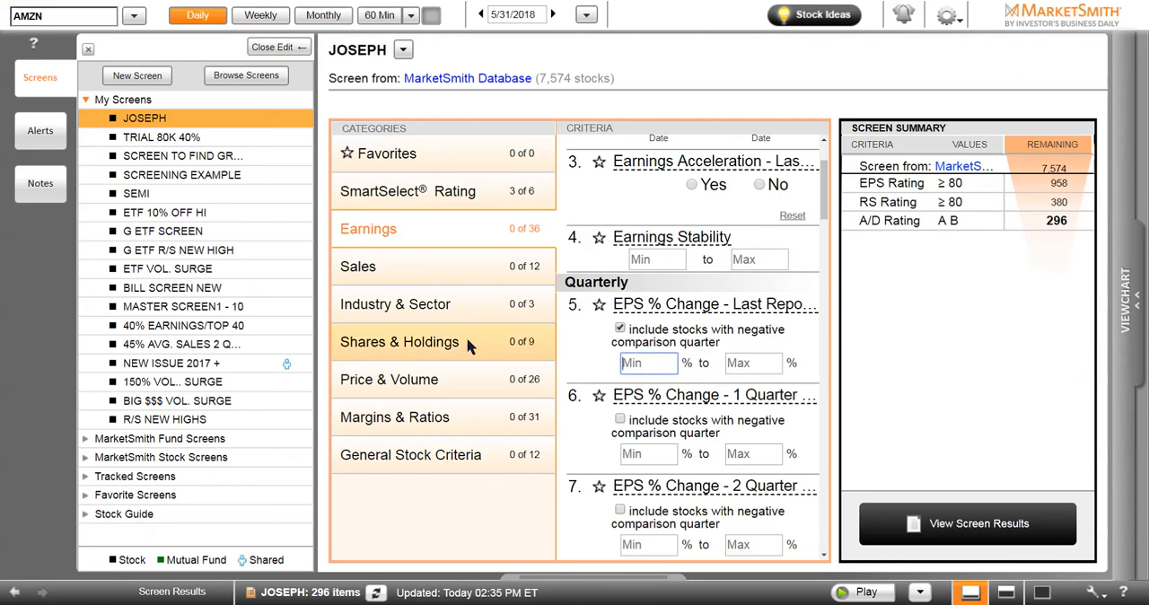
pyautogui.write('40')
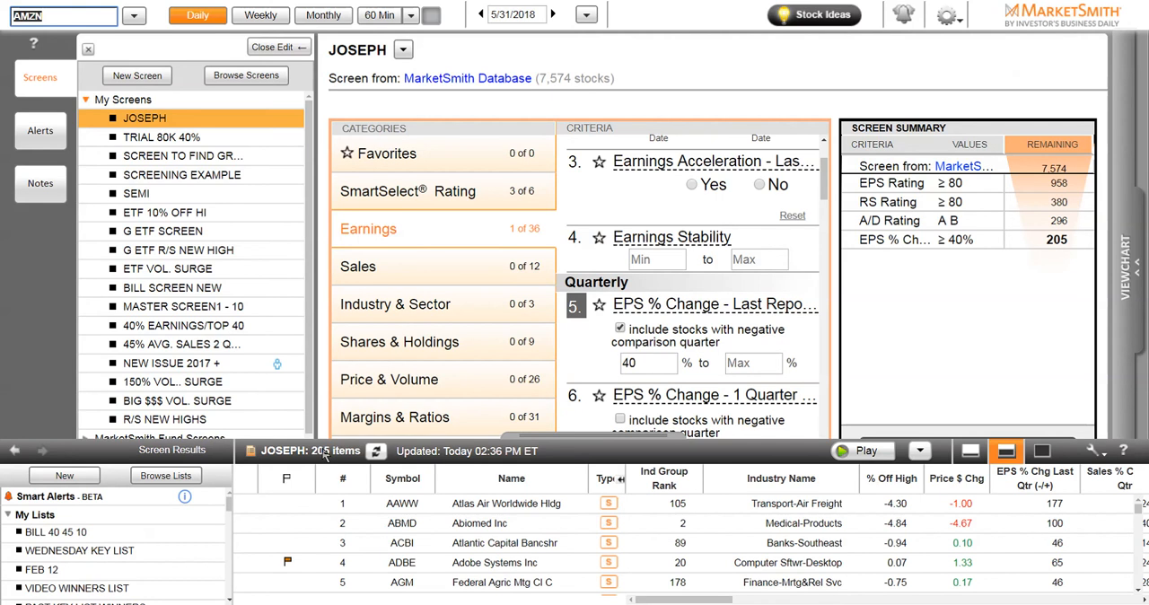
pyautogui.click(978, 455)
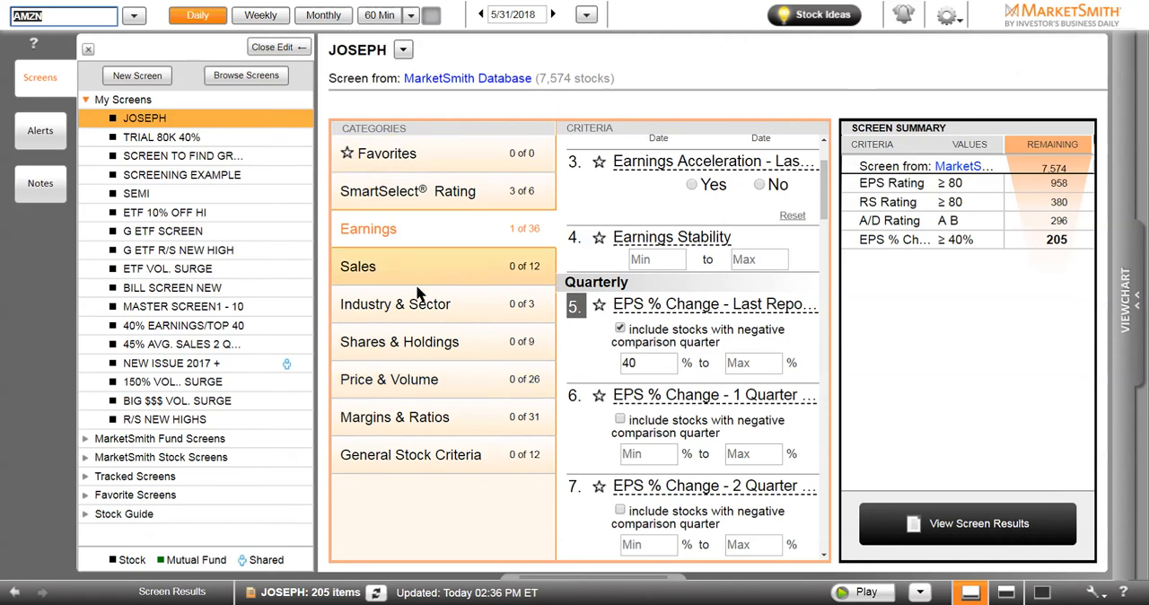
# Add a Price & Volume criterion requiring a minimum stock price of $10
pyautogui.click(417, 382)
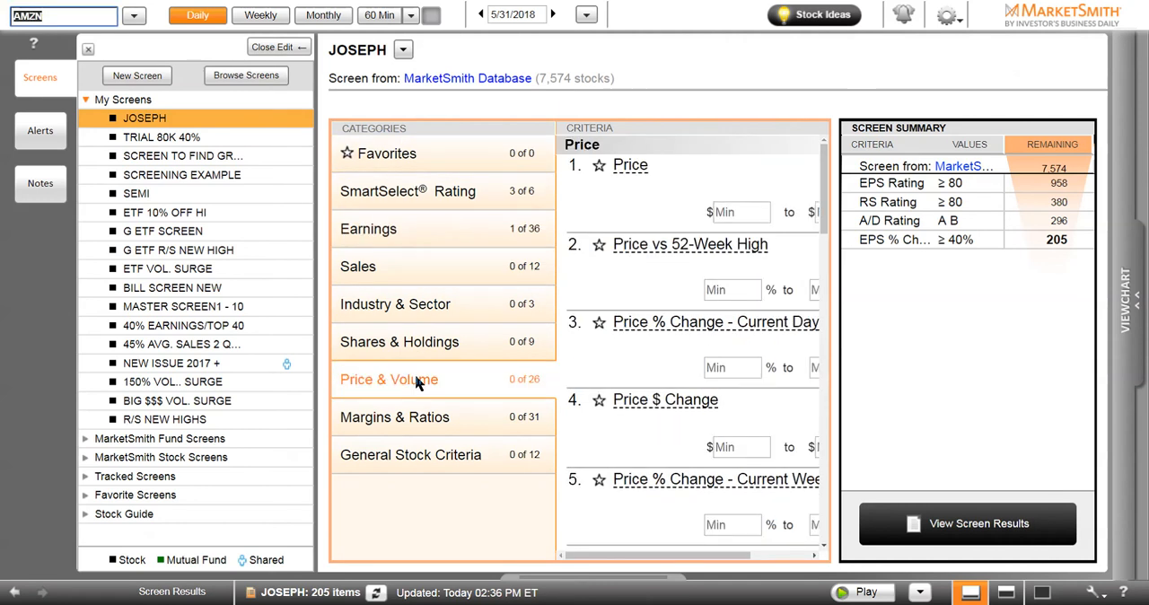
pyautogui.click(707, 213)
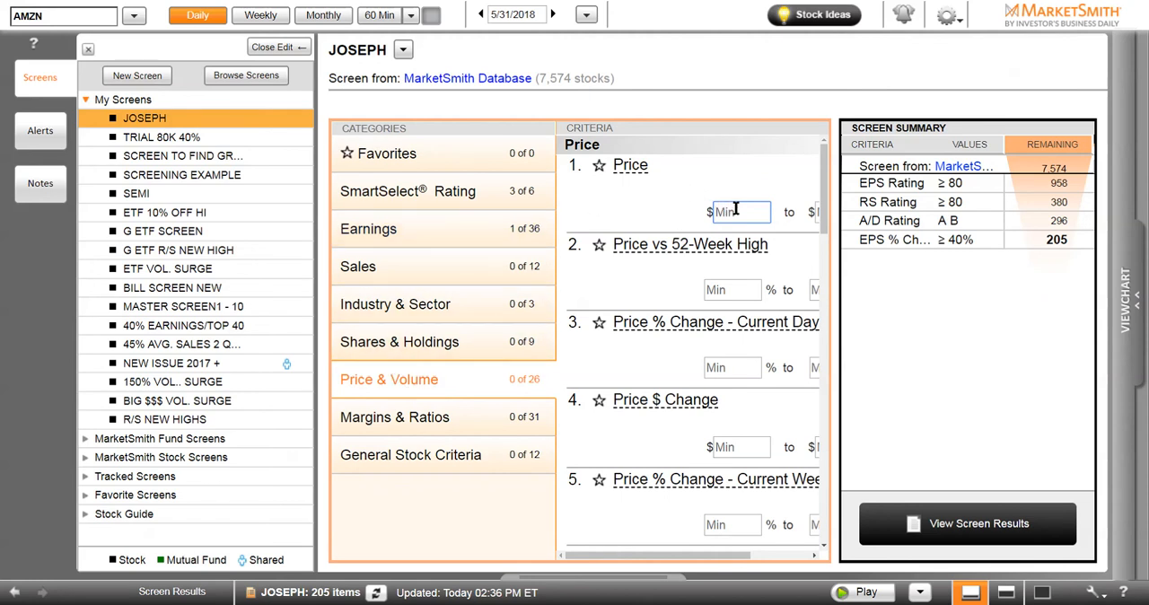
pyautogui.write('10')
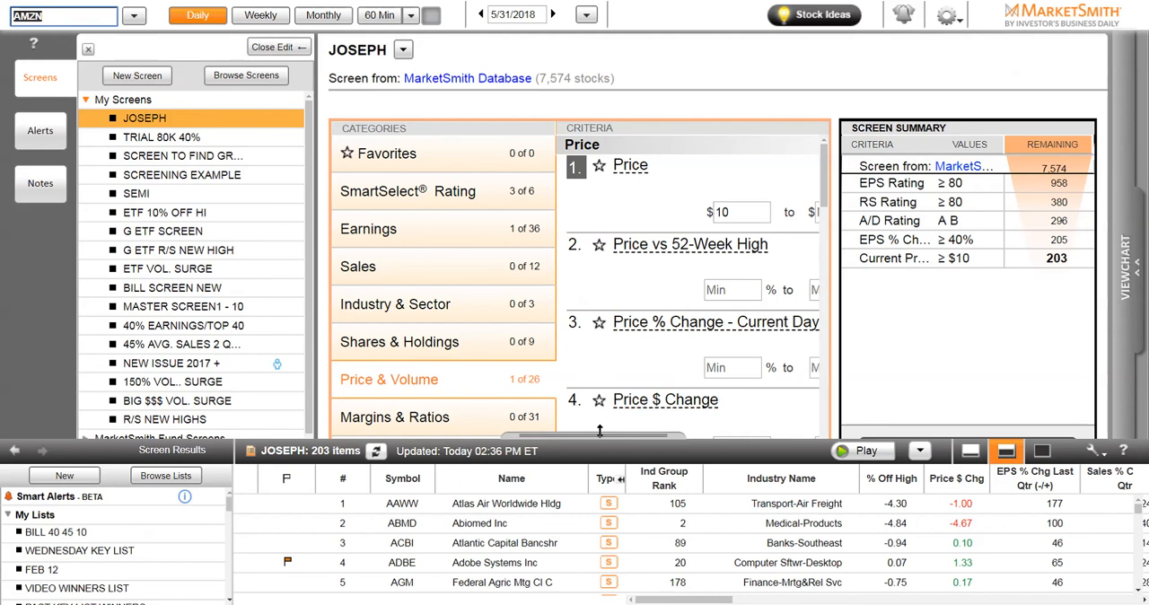
# Maximize the screen results list and sort it by Ind Group Rank in ascending order
pyautogui.moveTo(609, 434); pyautogui.dragTo(608, 348)
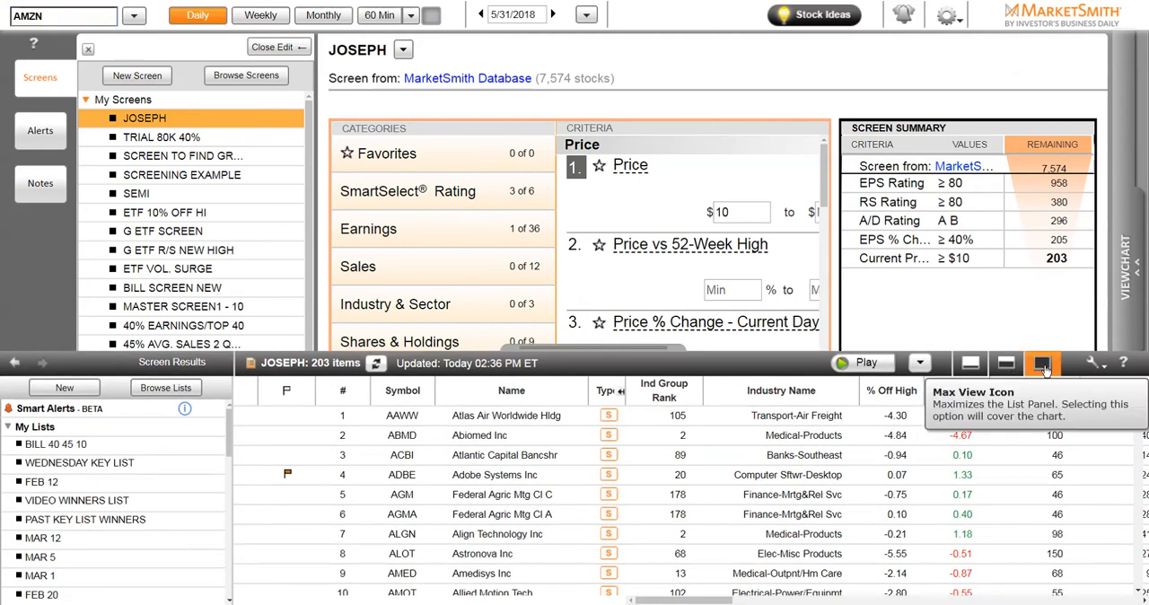
pyautogui.click(1044, 366)
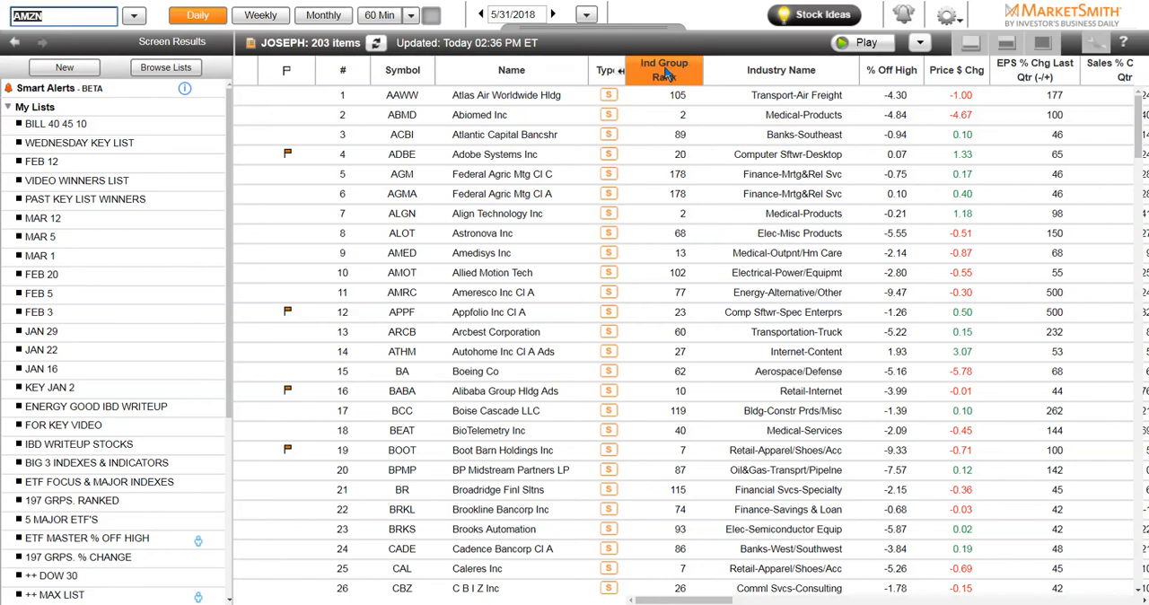
pyautogui.click(664, 76)
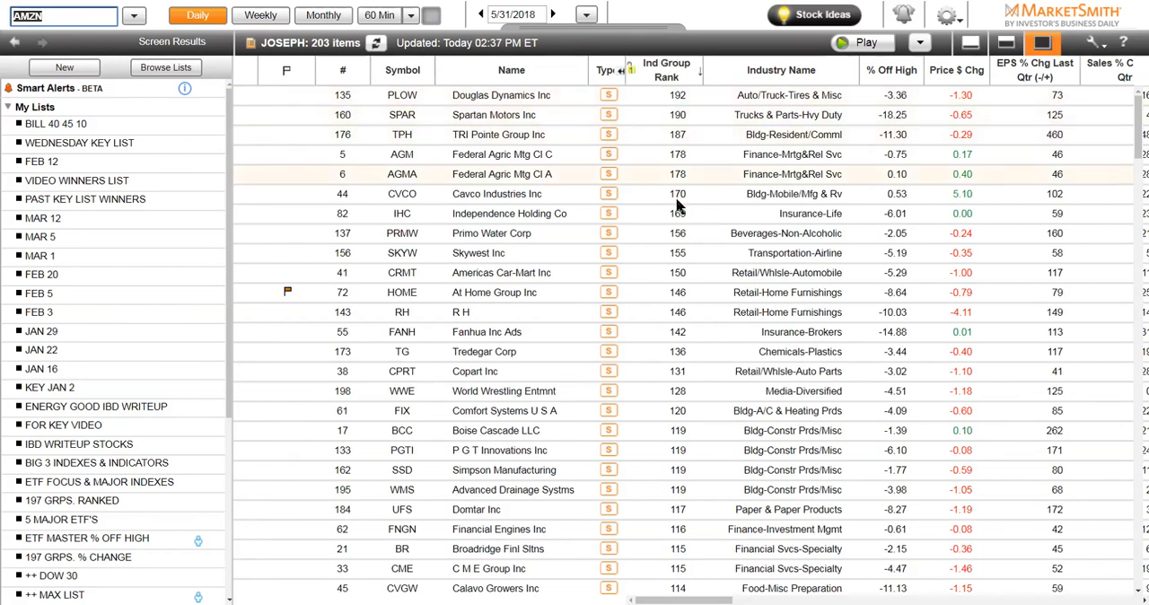
pyautogui.click(651, 65)
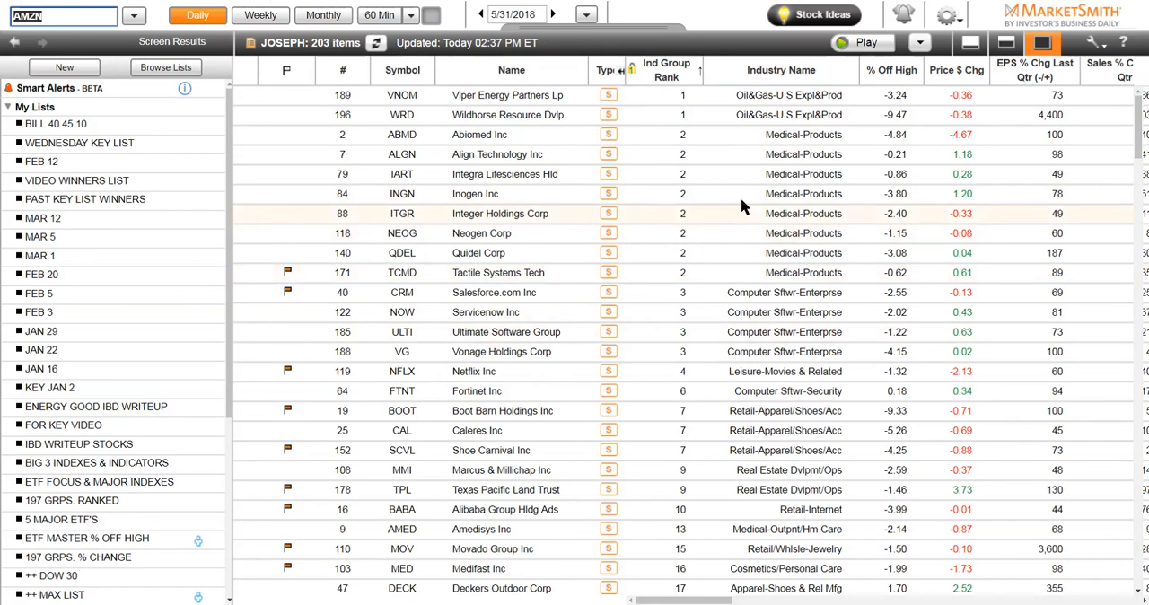
# Add a locked descending secondary sort on % Off High, and minimize the results list to return to the screen criteria
pyautogui.click(887, 74)
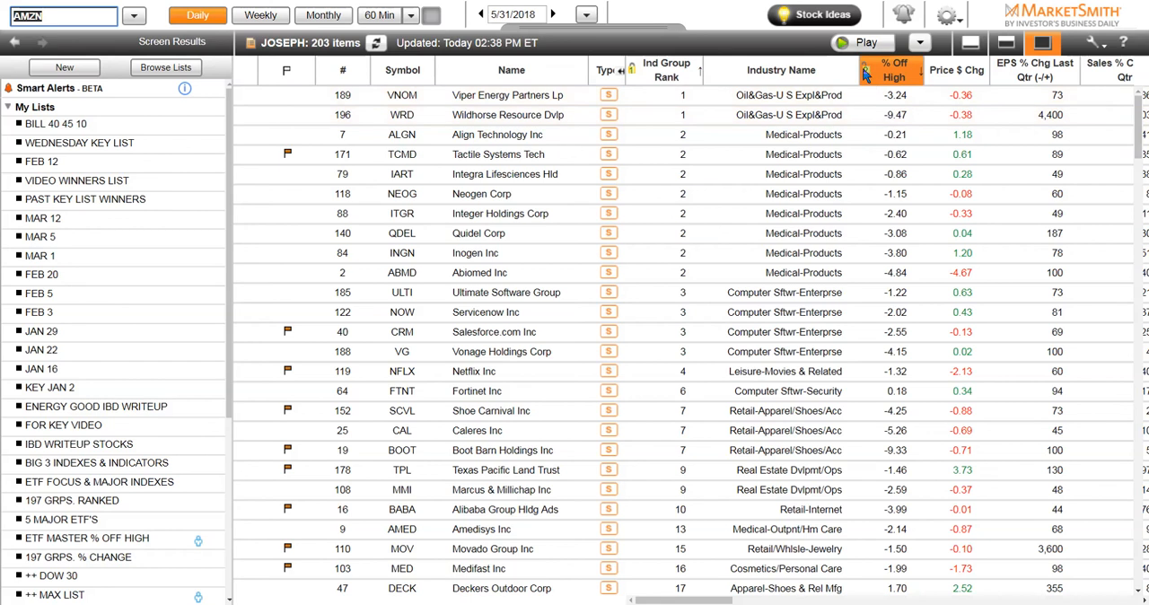
pyautogui.click(867, 72)
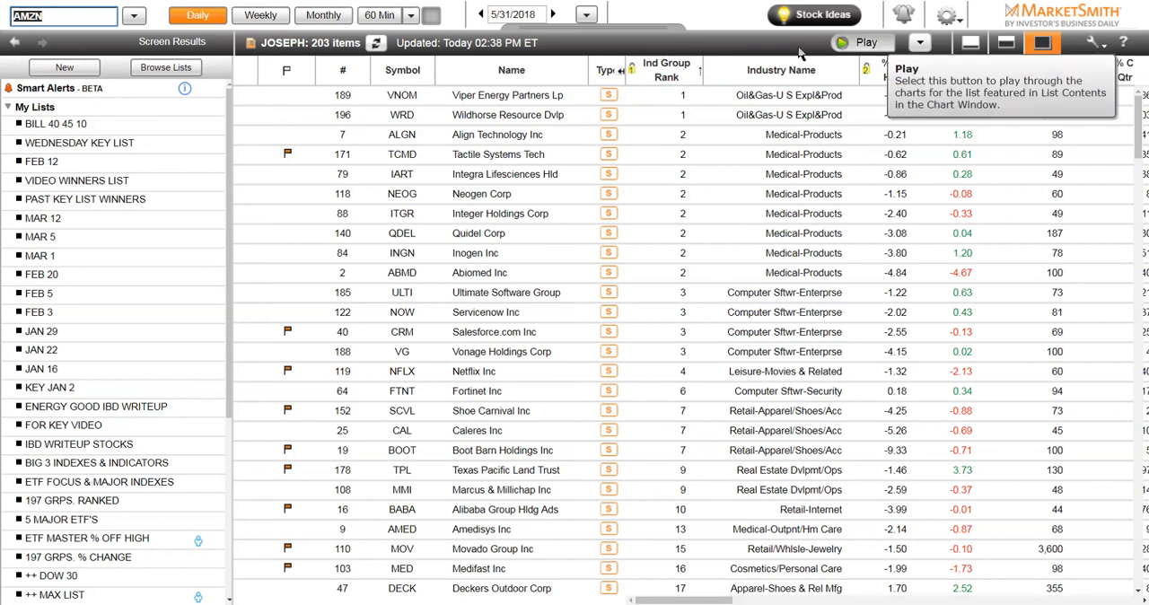
pyautogui.click(973, 55)
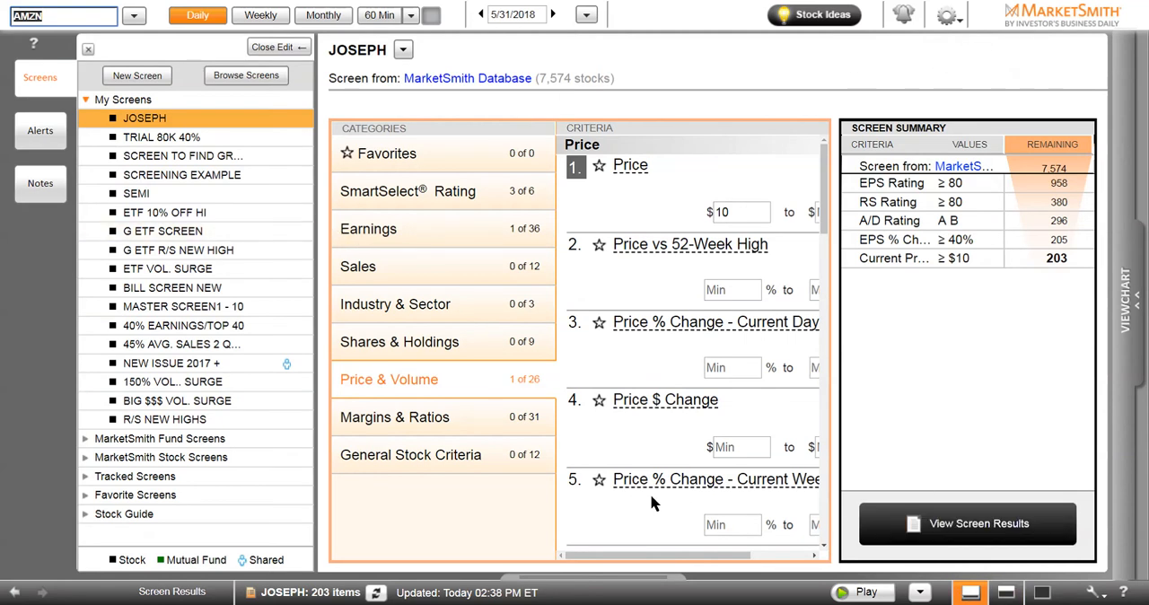
# Check the general tool options and maximize the screen results list
pyautogui.click(950, 18)
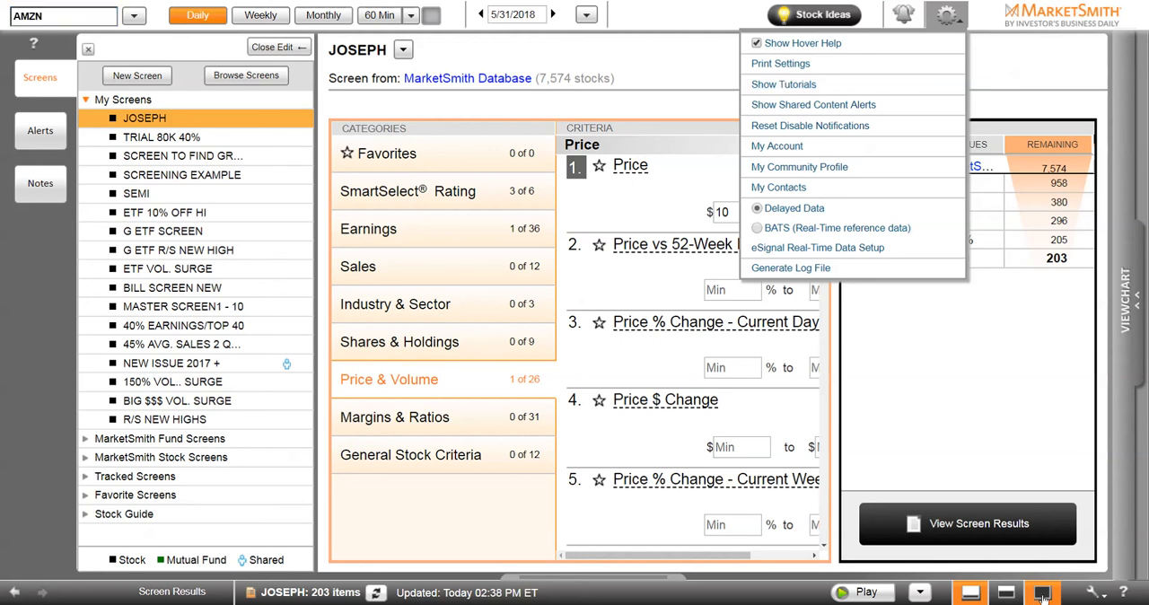
pyautogui.click(1040, 596)
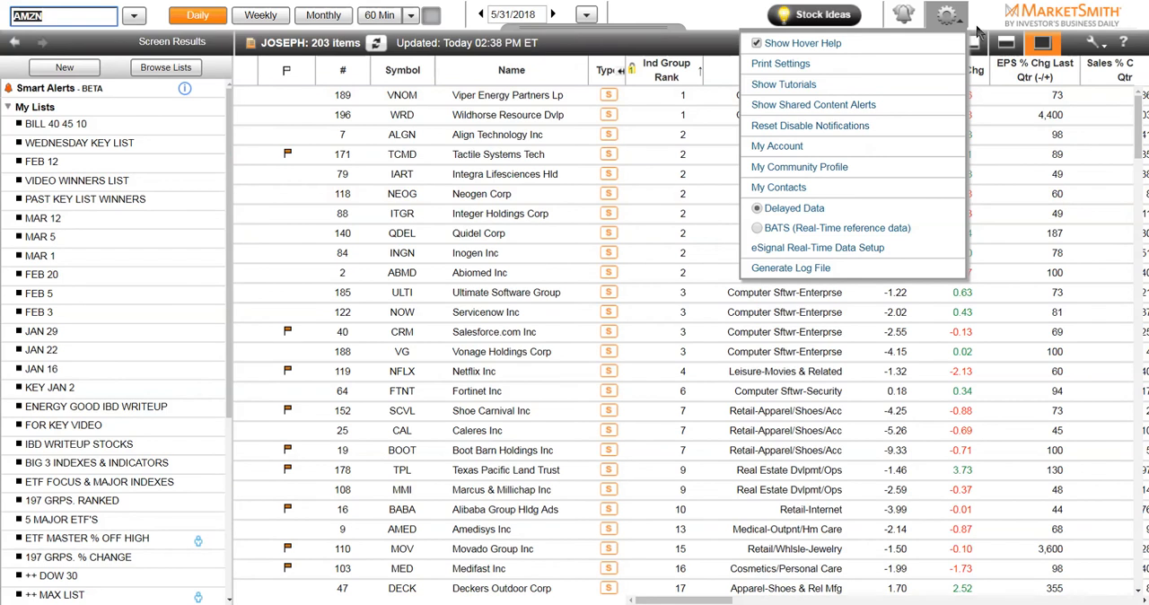
pyautogui.click(952, 11)
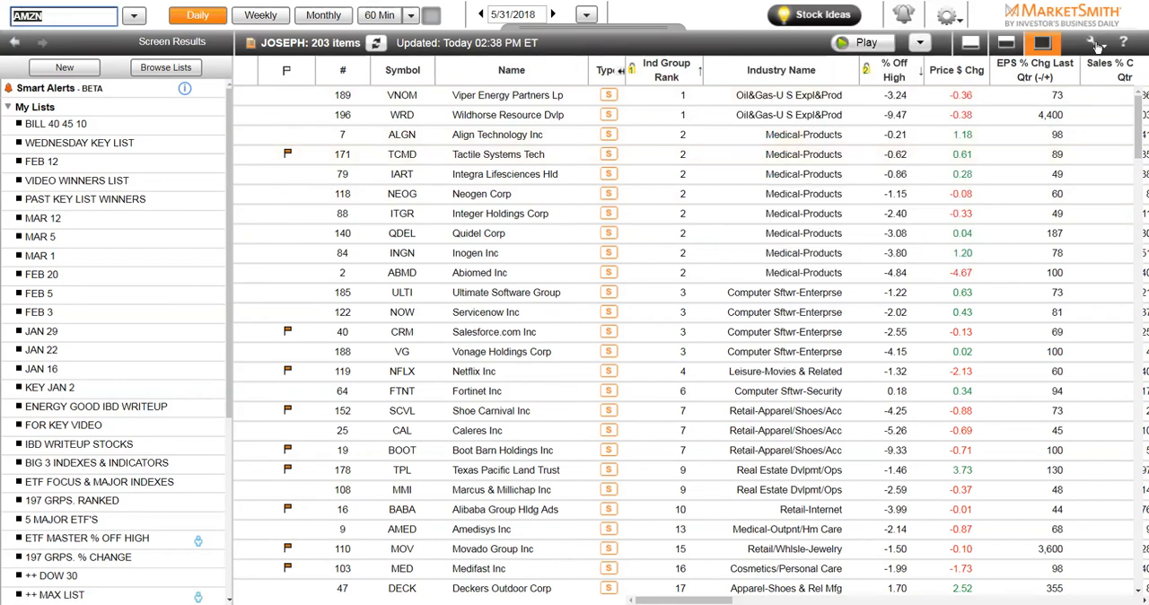
# Try to place the Price $ Chg column ahead of % Off High in the custom column layout
pyautogui.click(1096, 45)
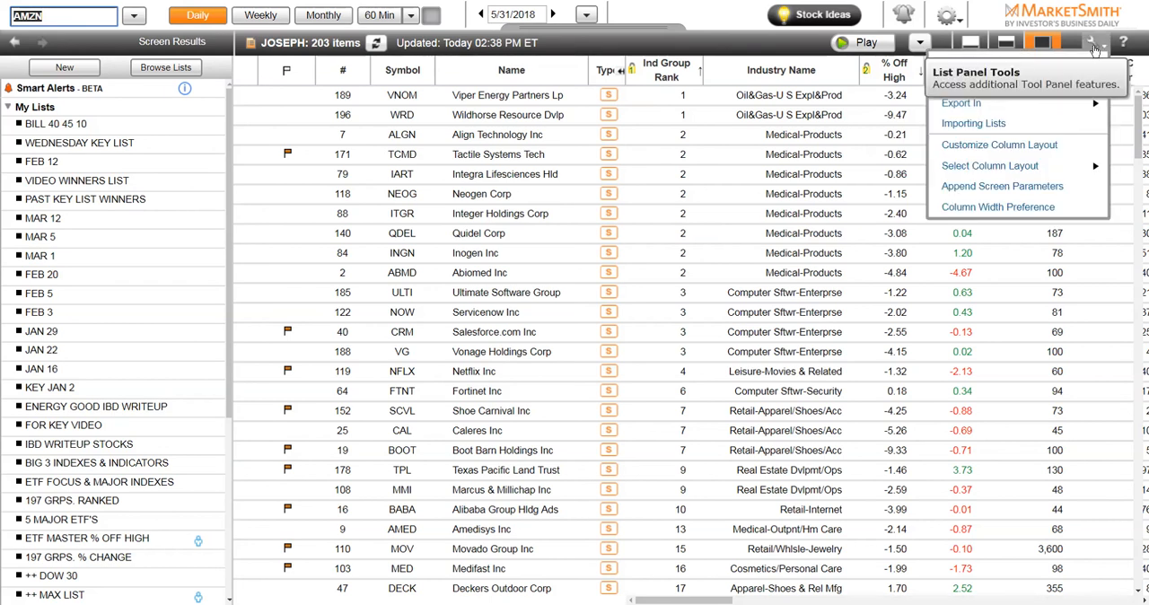
pyautogui.click(978, 154)
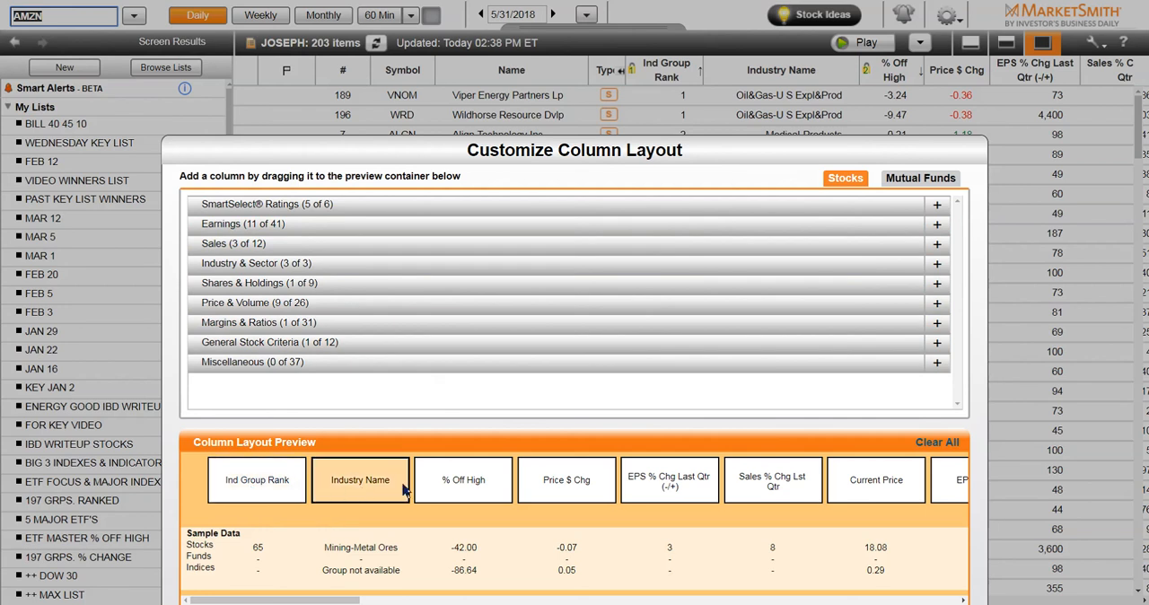
pyautogui.moveTo(563, 476)
pyautogui.mouseDown()
pyautogui.moveTo(471, 479)
pyautogui.moveTo(561, 481)
pyautogui.mouseUp()
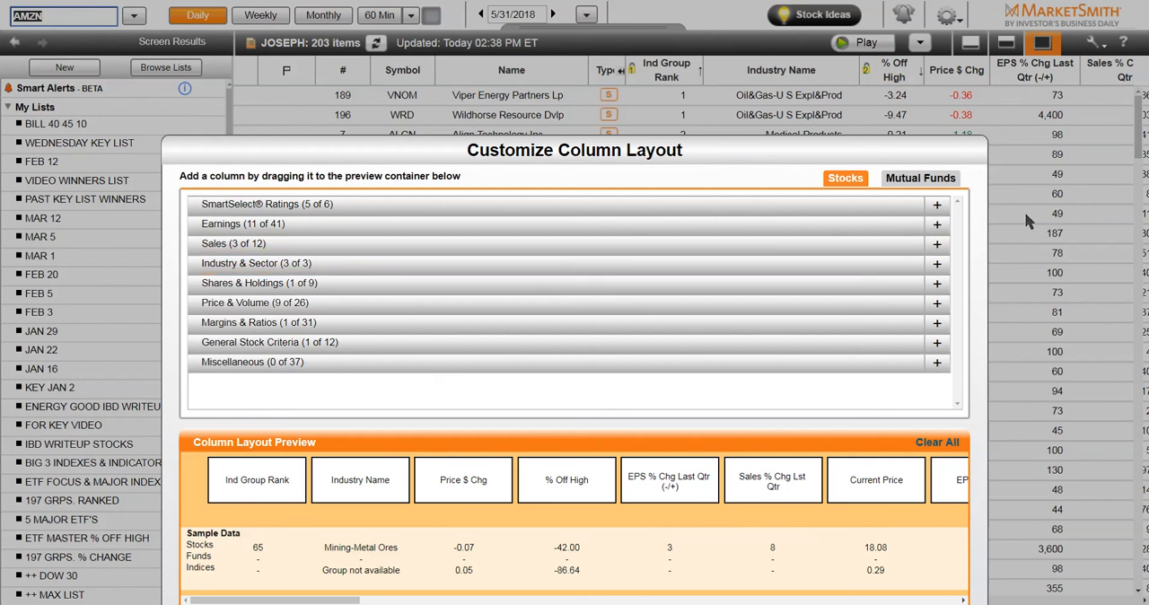
pyautogui.moveTo(893, 138); pyautogui.dragTo(708, 15)
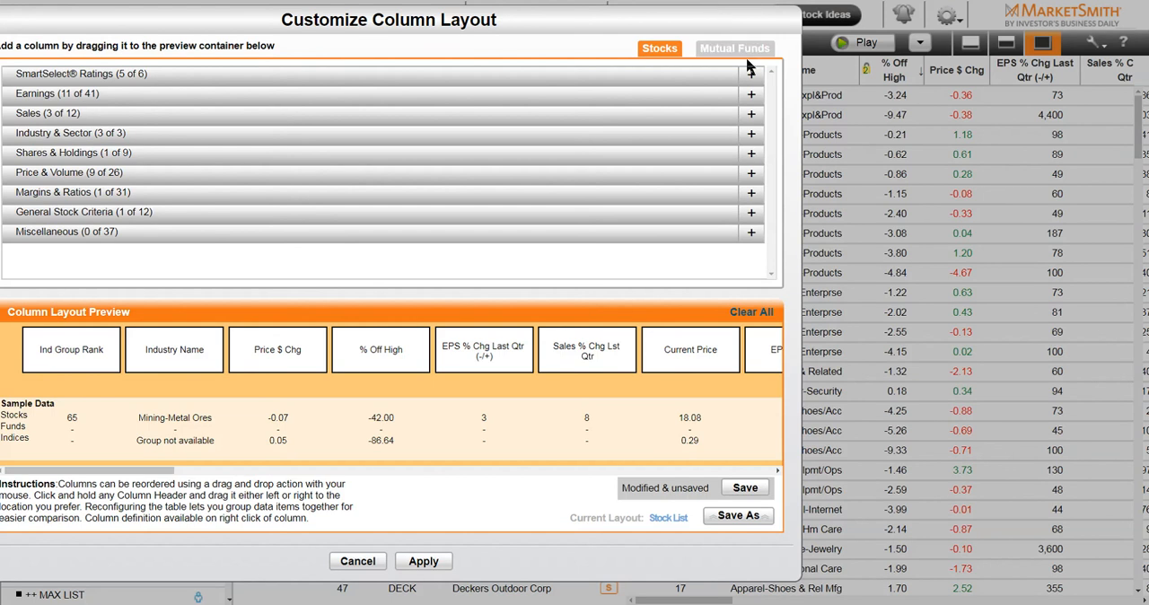
pyautogui.click(358, 561)
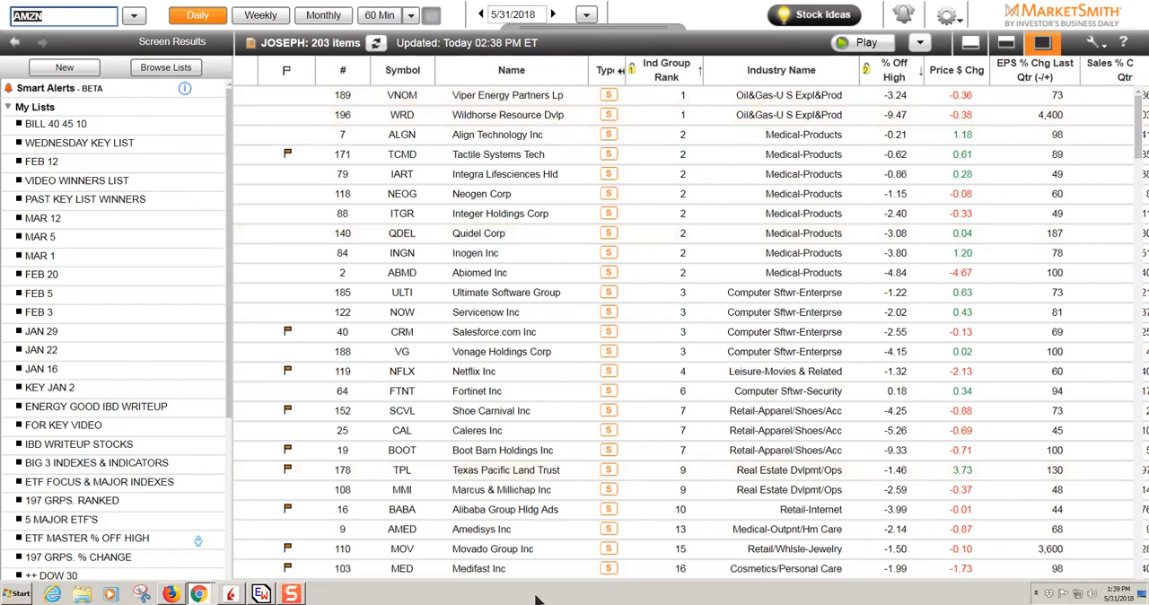
# Open the chart of Viper Energy Partners (VNOM), minimizing the results list and collapsing the screens panel to enlarge it
pyautogui.click(535, 104)
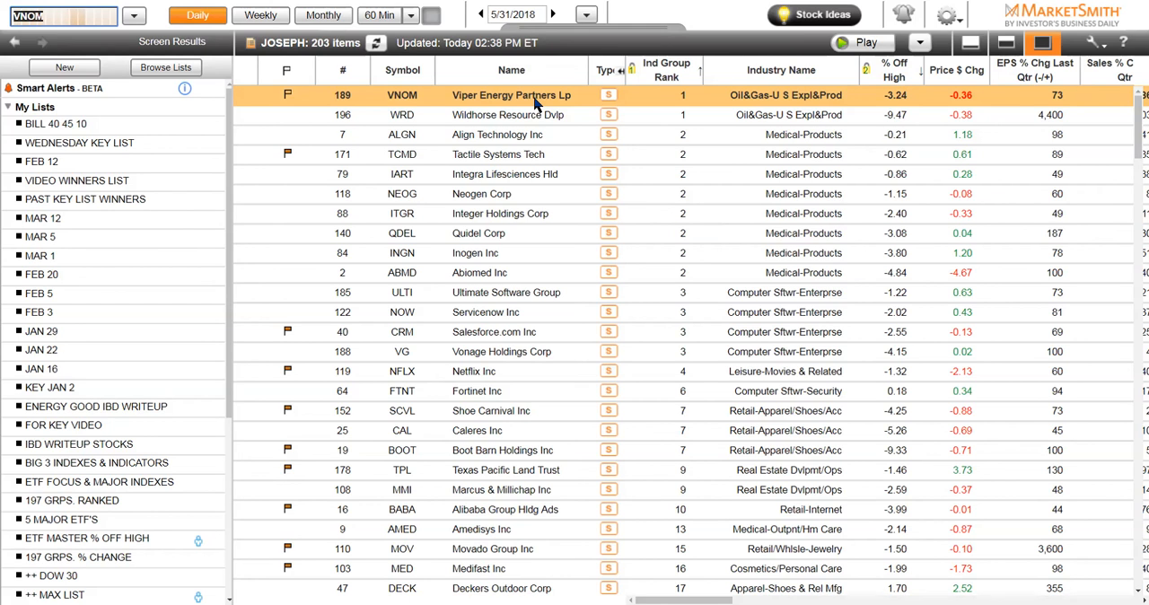
pyautogui.doubleClick(535, 104)
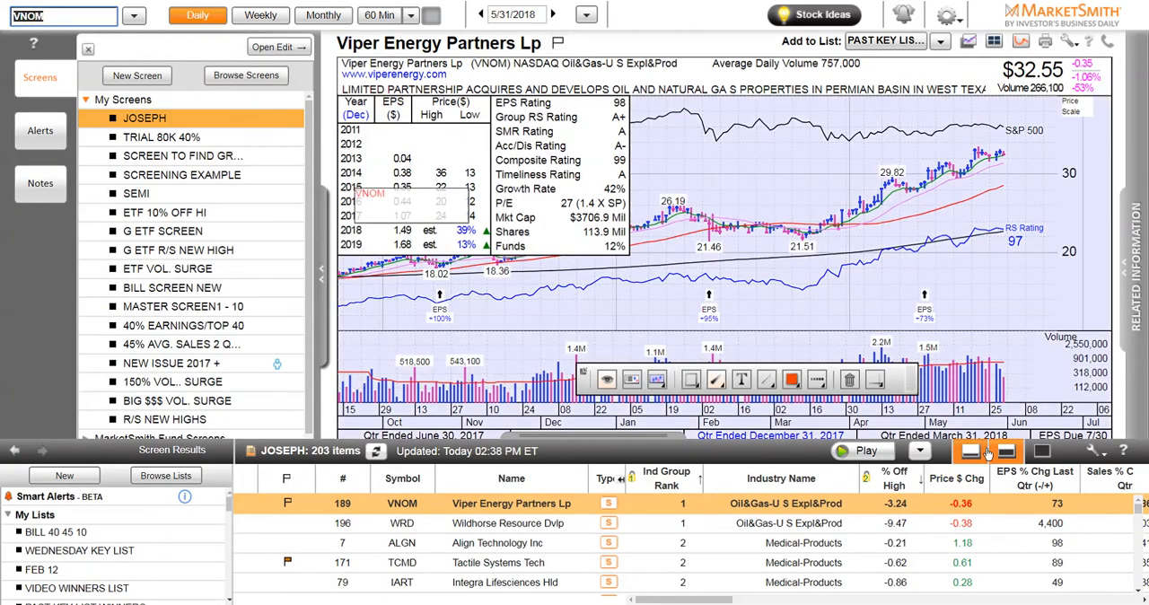
pyautogui.click(970, 455)
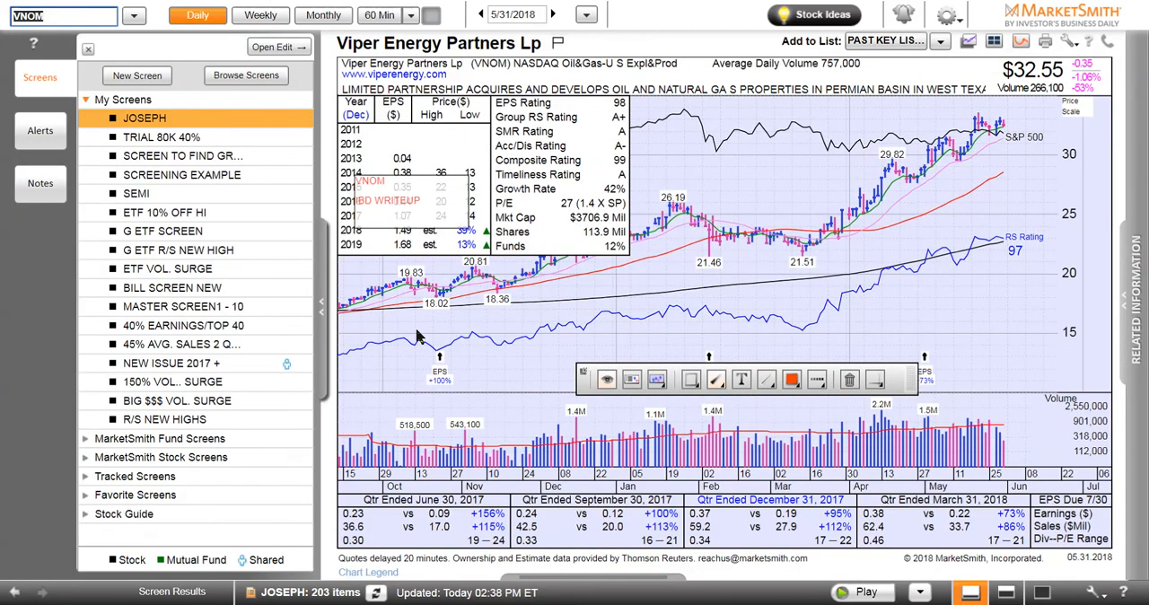
pyautogui.click(323, 310)
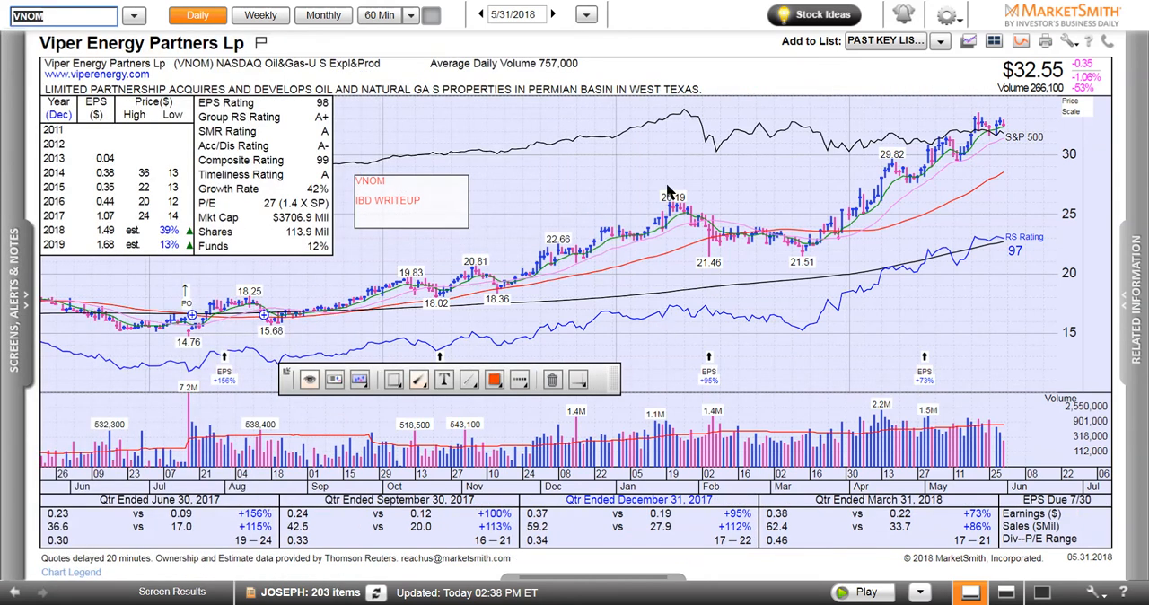
# View the chart of Wildhorse Resource (WRD), followed by the chart of Align Technology (ALGN)
pyautogui.write('WRD')
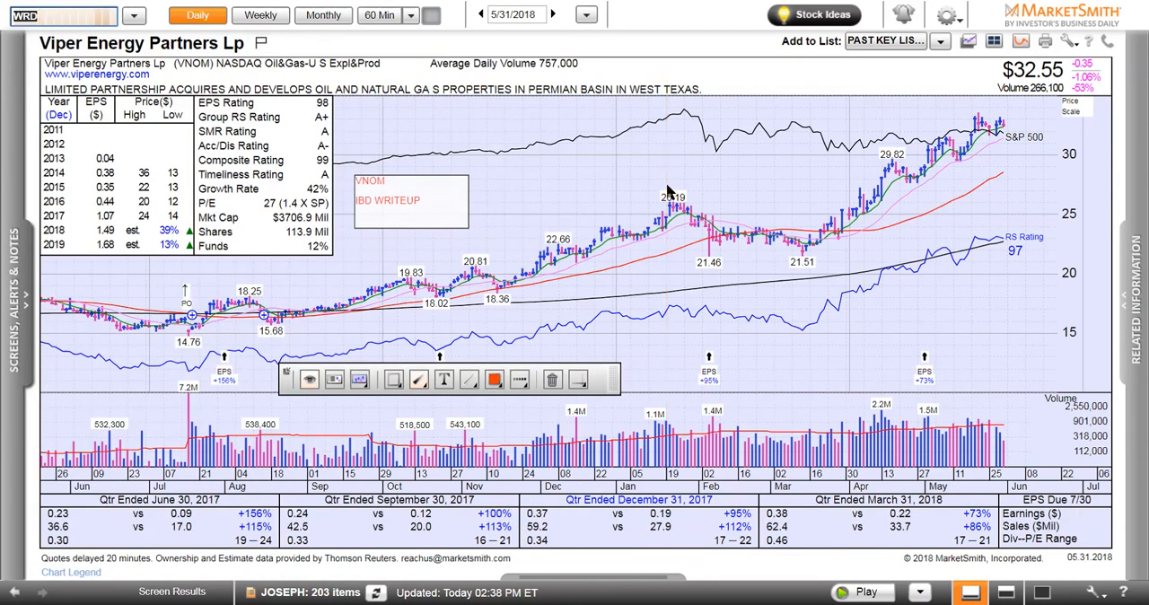
pyautogui.press('Return')
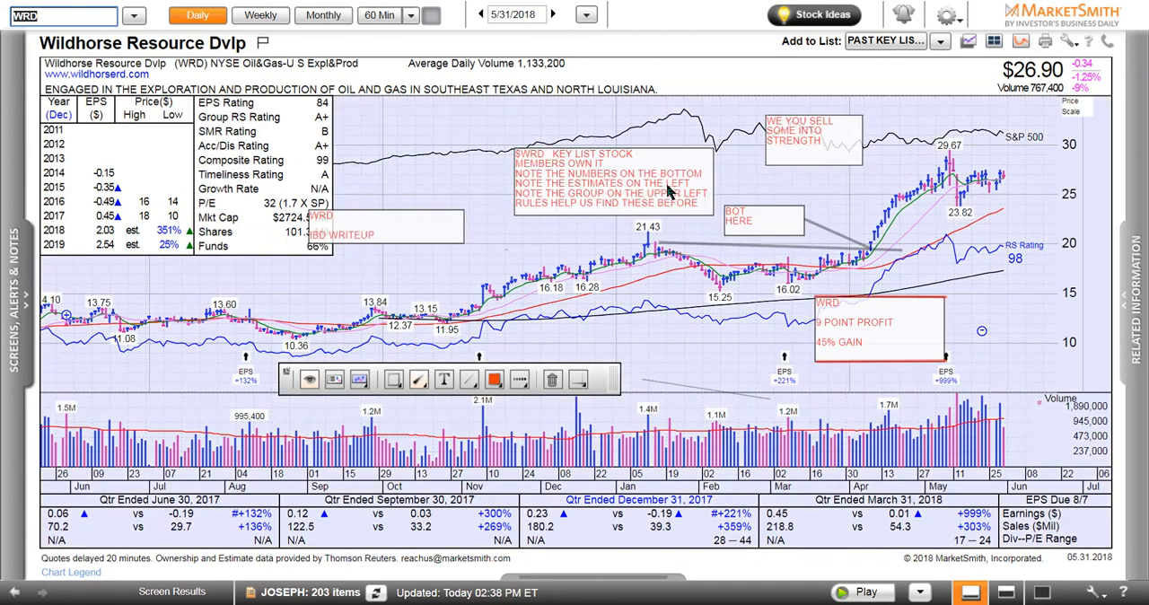
pyautogui.write('ALGN')
pyautogui.press('Return')
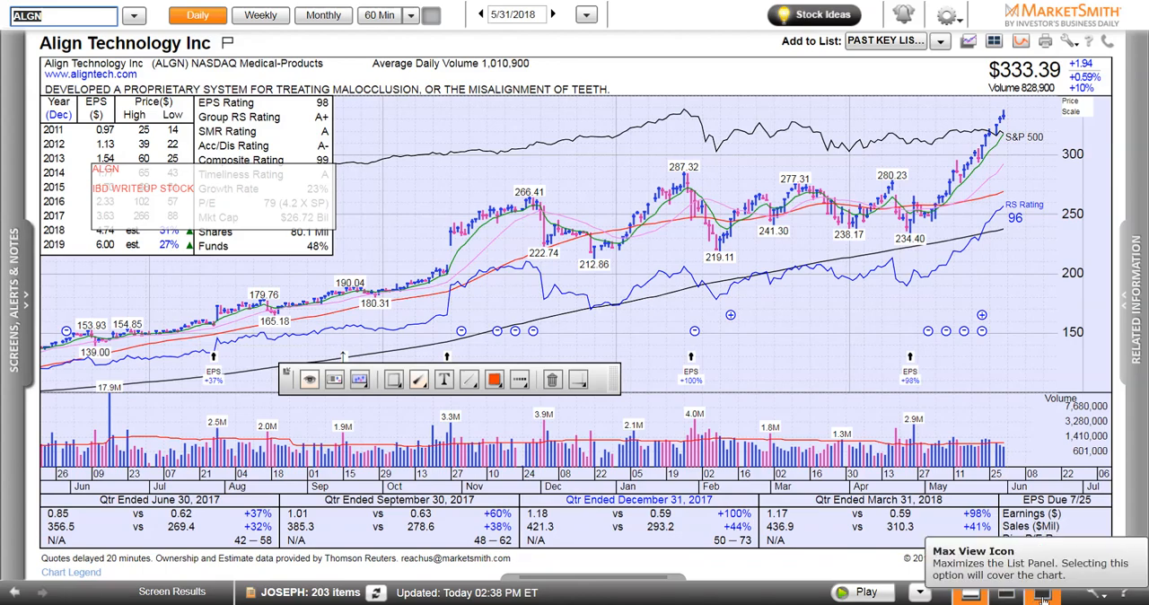
# Maximize the results list and save a copy of the Screen Results as a new list named with the customer's first name plus "LIST"
pyautogui.click(1042, 597)
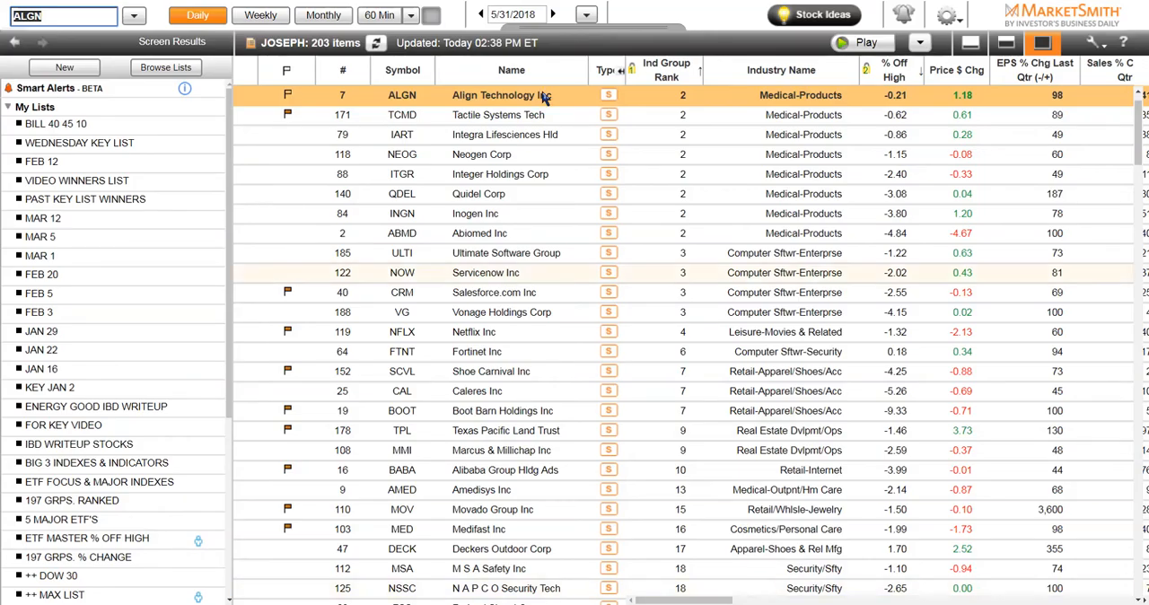
pyautogui.scroll(1, 562, 214)
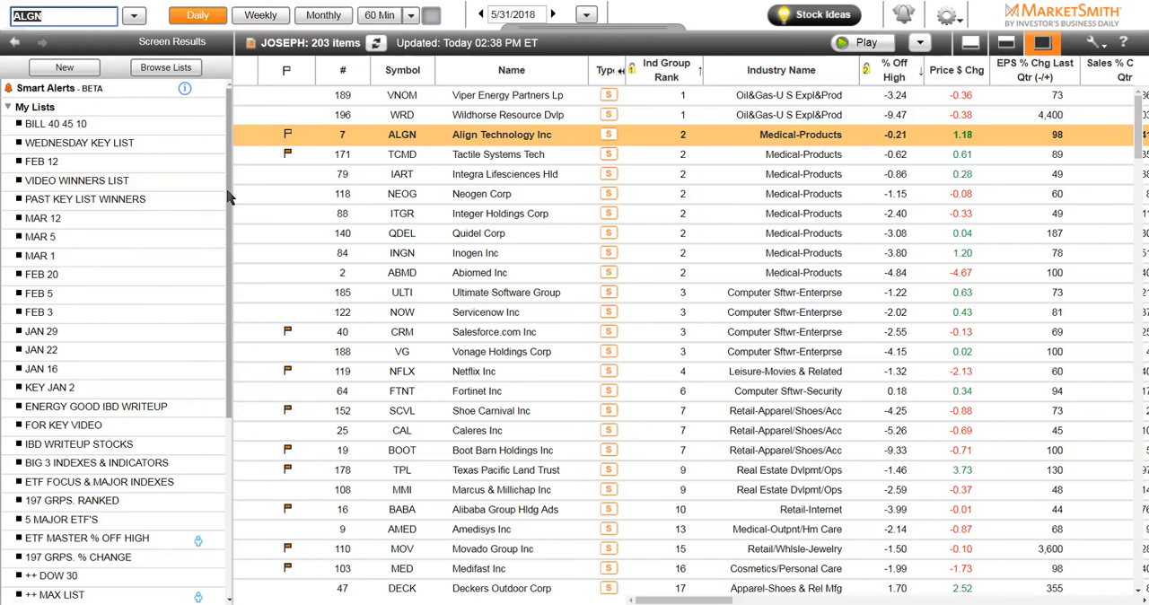
pyautogui.moveTo(229, 197); pyautogui.dragTo(233, 410)
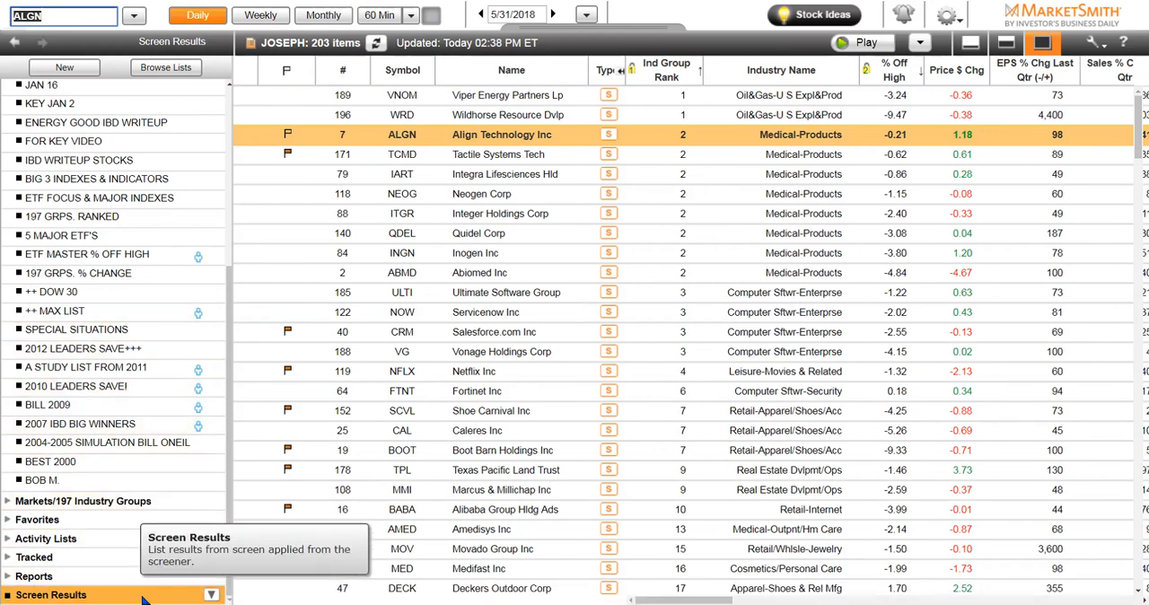
pyautogui.click(210, 597)
pyautogui.click(210, 597)
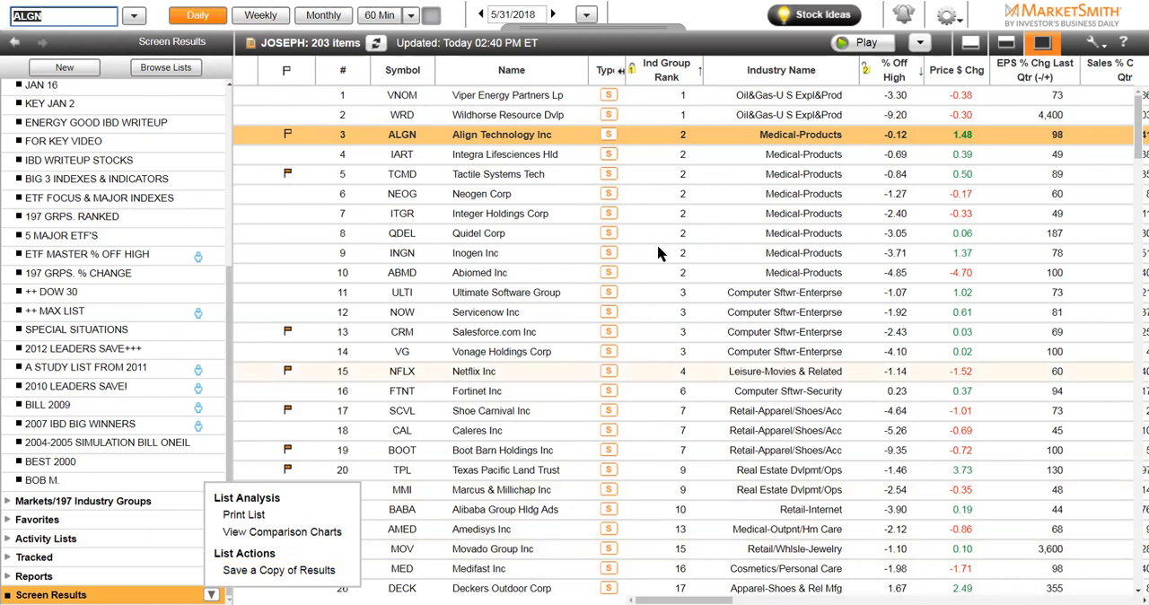
pyautogui.click(244, 569)
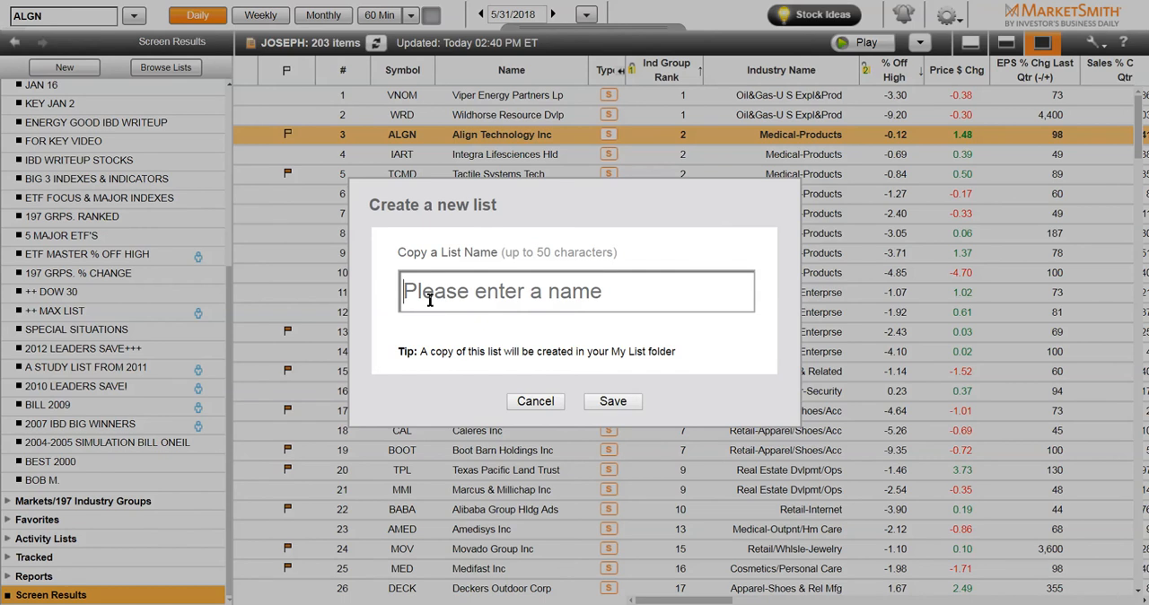
pyautogui.write('JOSE')
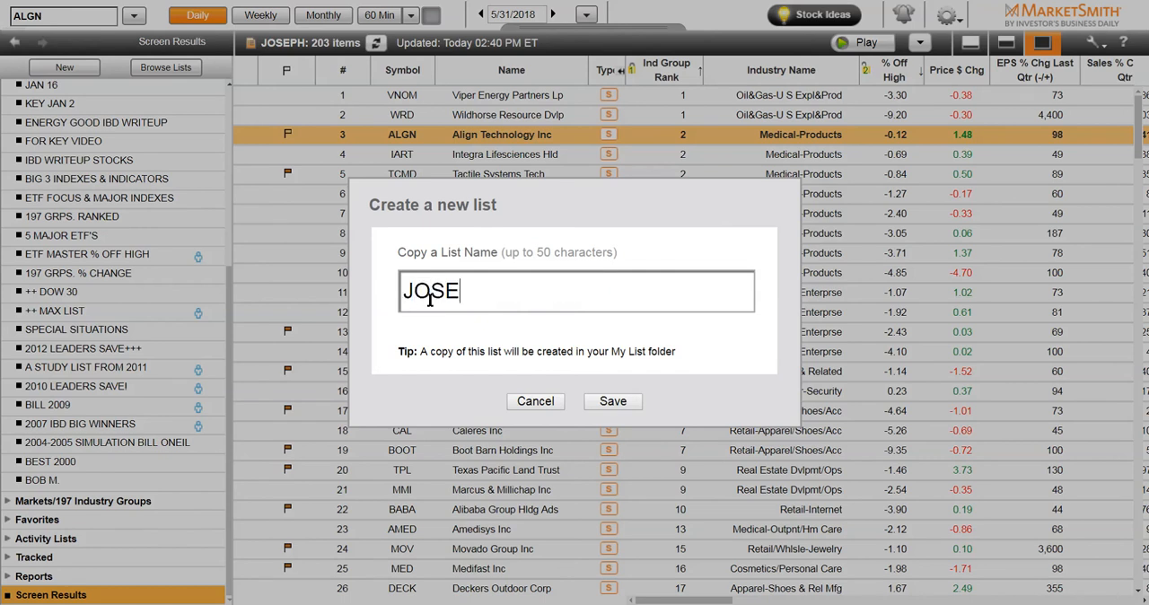
pyautogui.write('PH LIST')
pyautogui.click(618, 402)
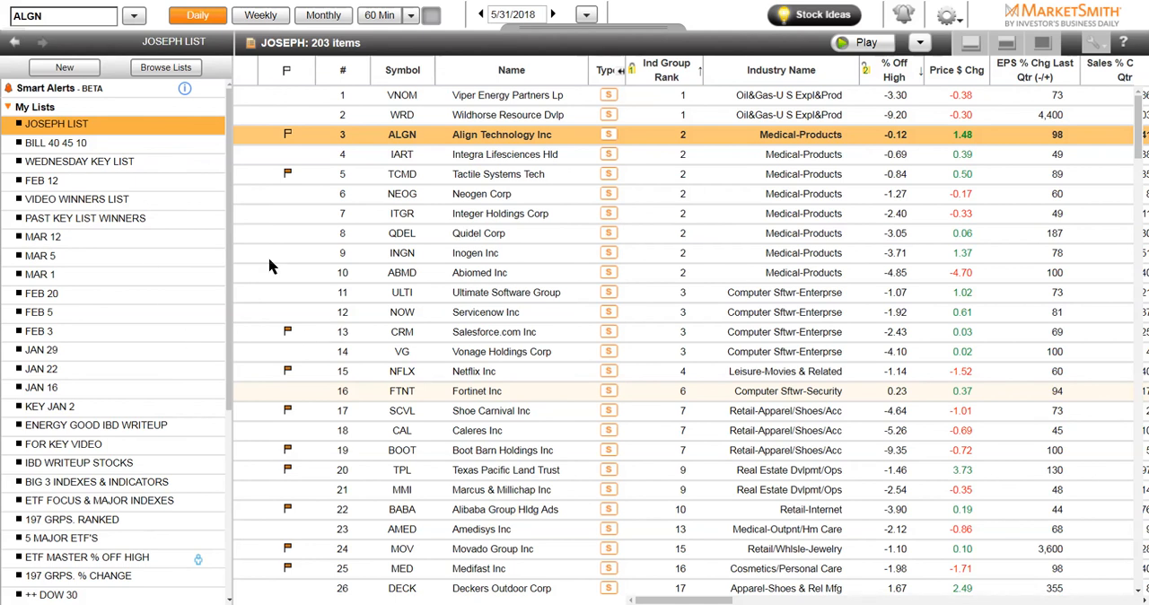
pyautogui.click(117, 164)
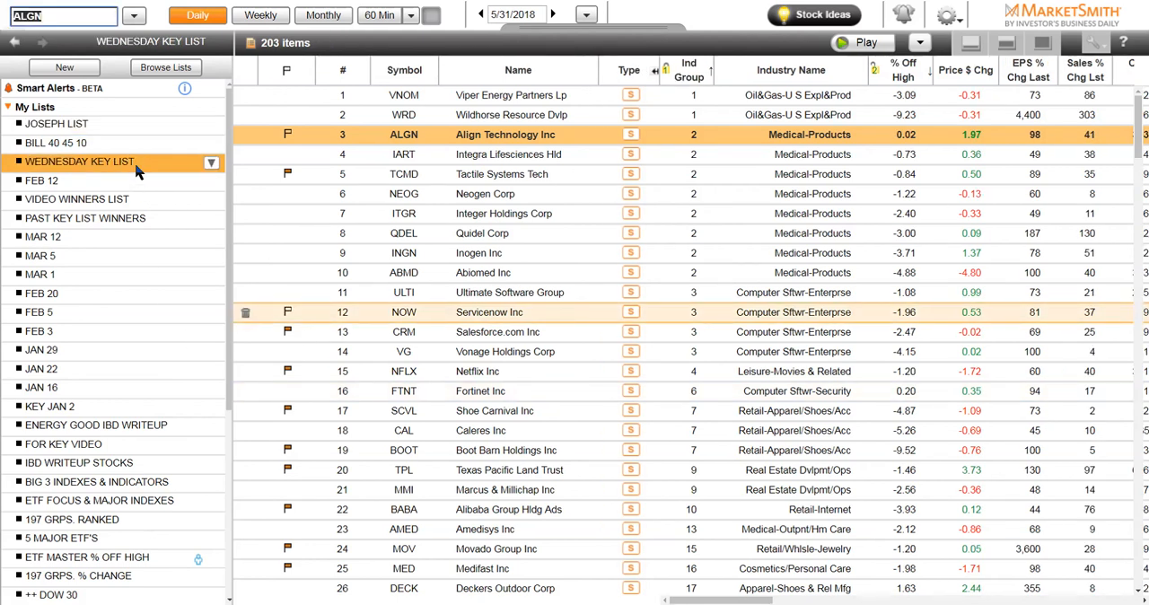
pyautogui.click(134, 161)
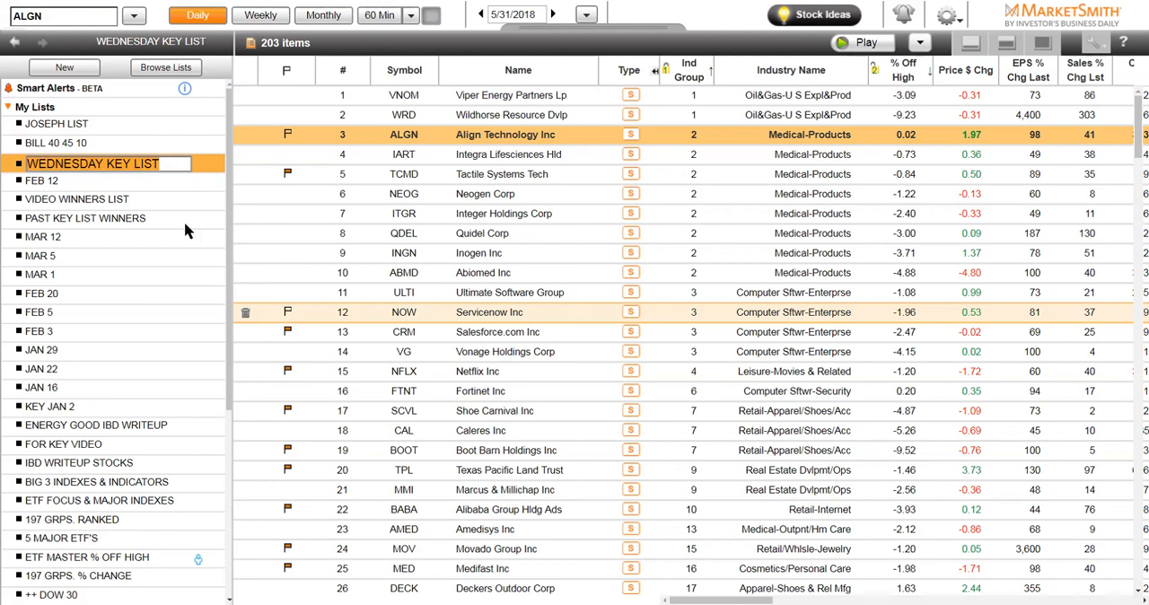
pyautogui.click(361, 287)
# Open the newly saved copy of the screen results and maximize its stock list over the chart
pyautogui.click(130, 124)
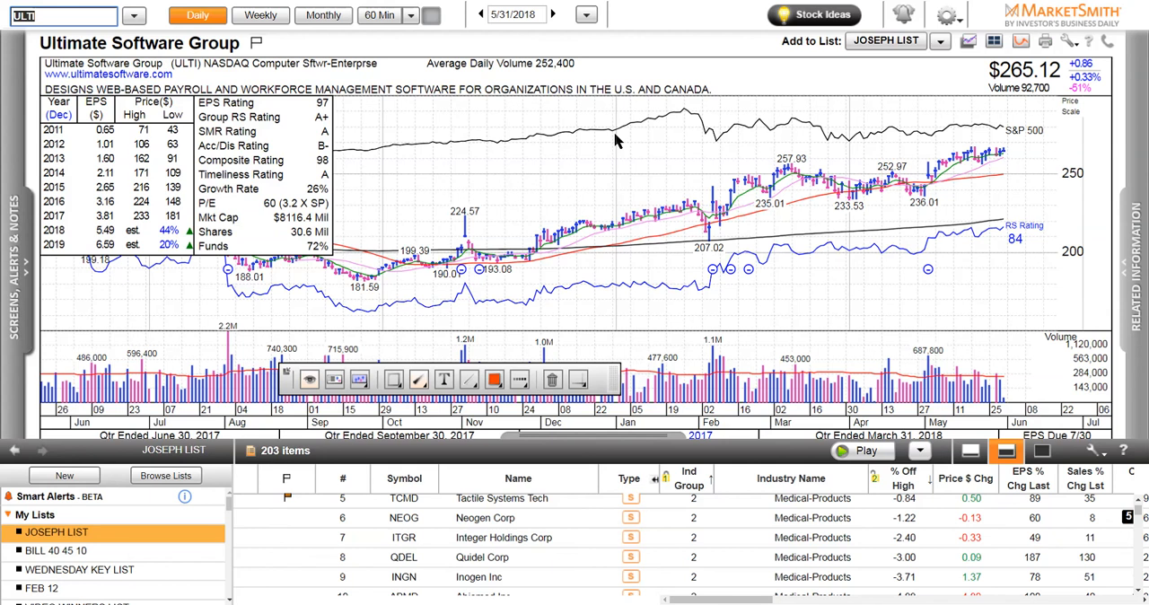
pyautogui.hotkey('ctrl', 'Up')
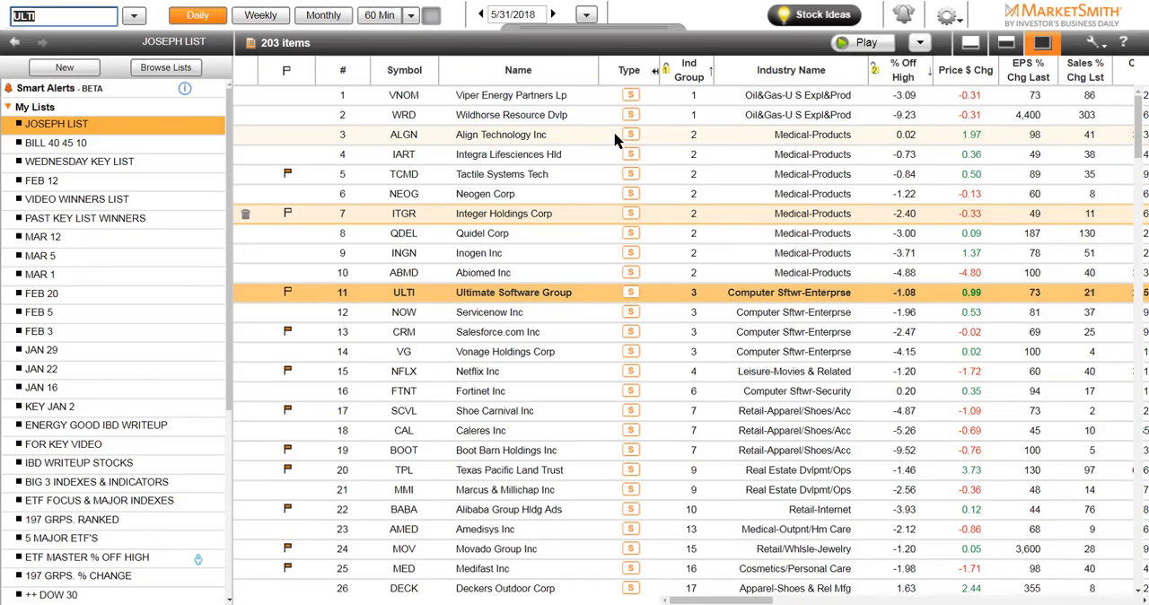